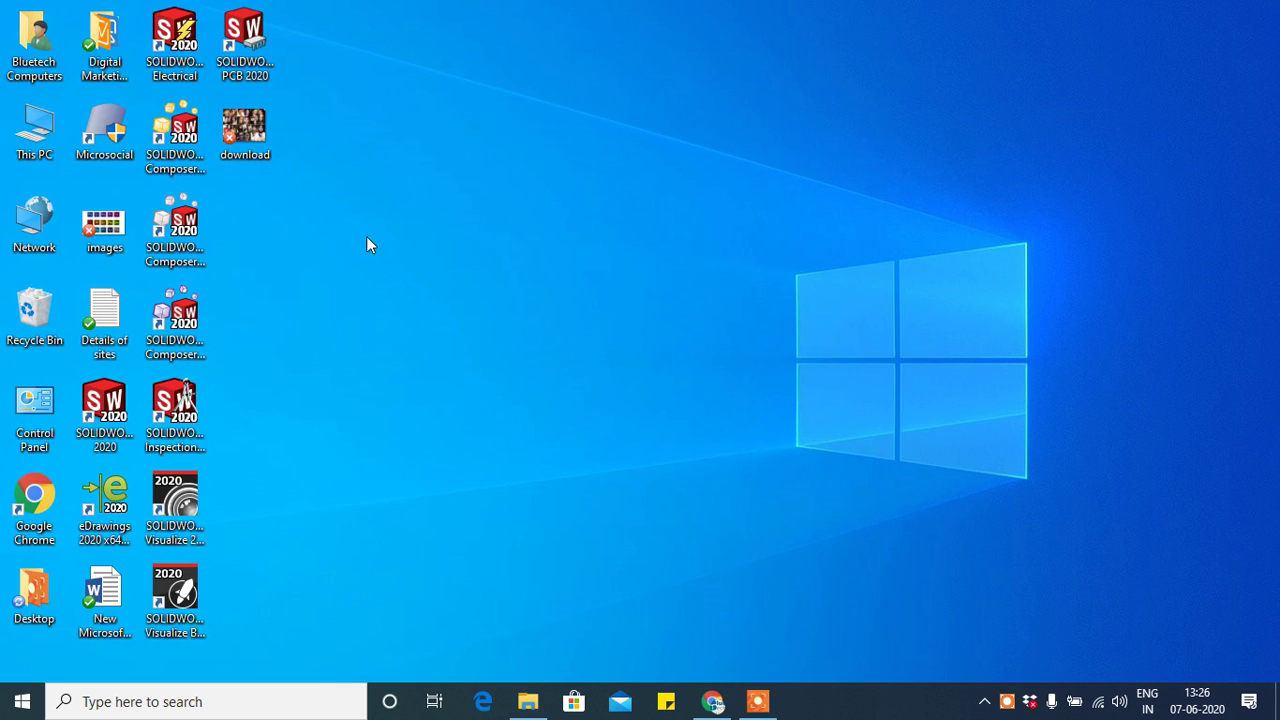
right_click(376, 248)
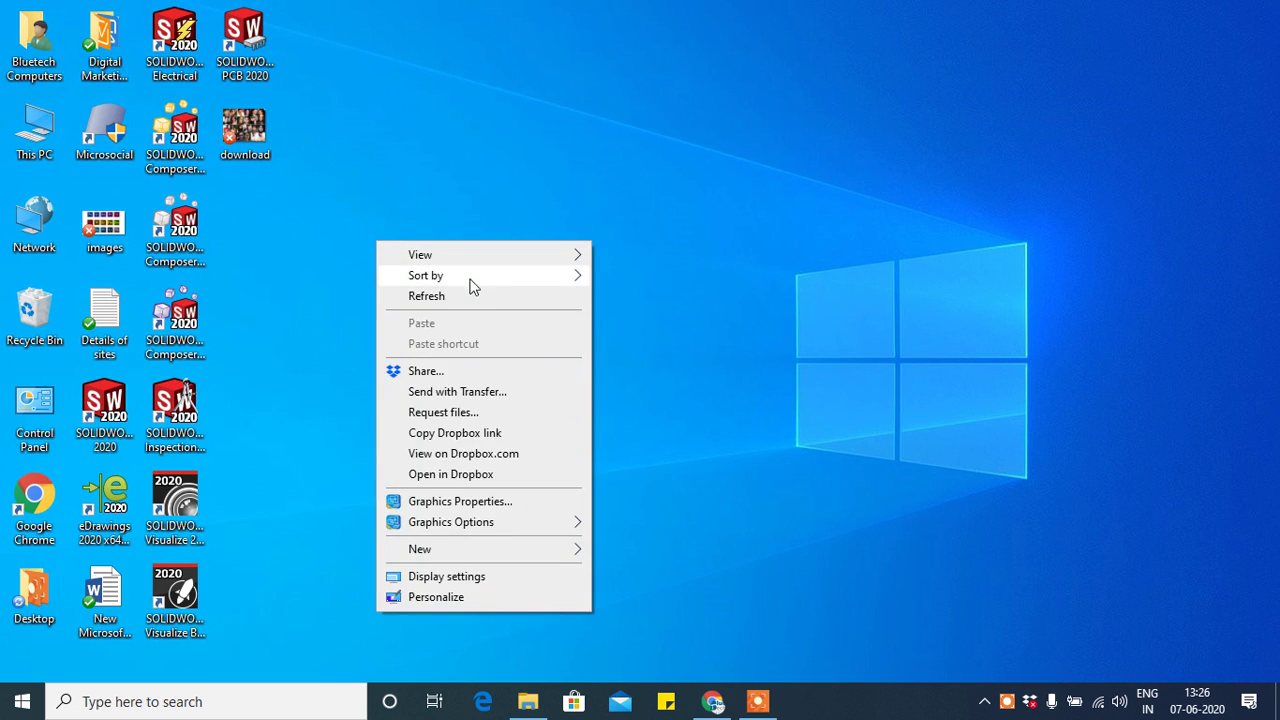
left_click(452, 291)
- Pause the YouTube audiobook playing in Chrome and minimize the browser
left_click(712, 701)
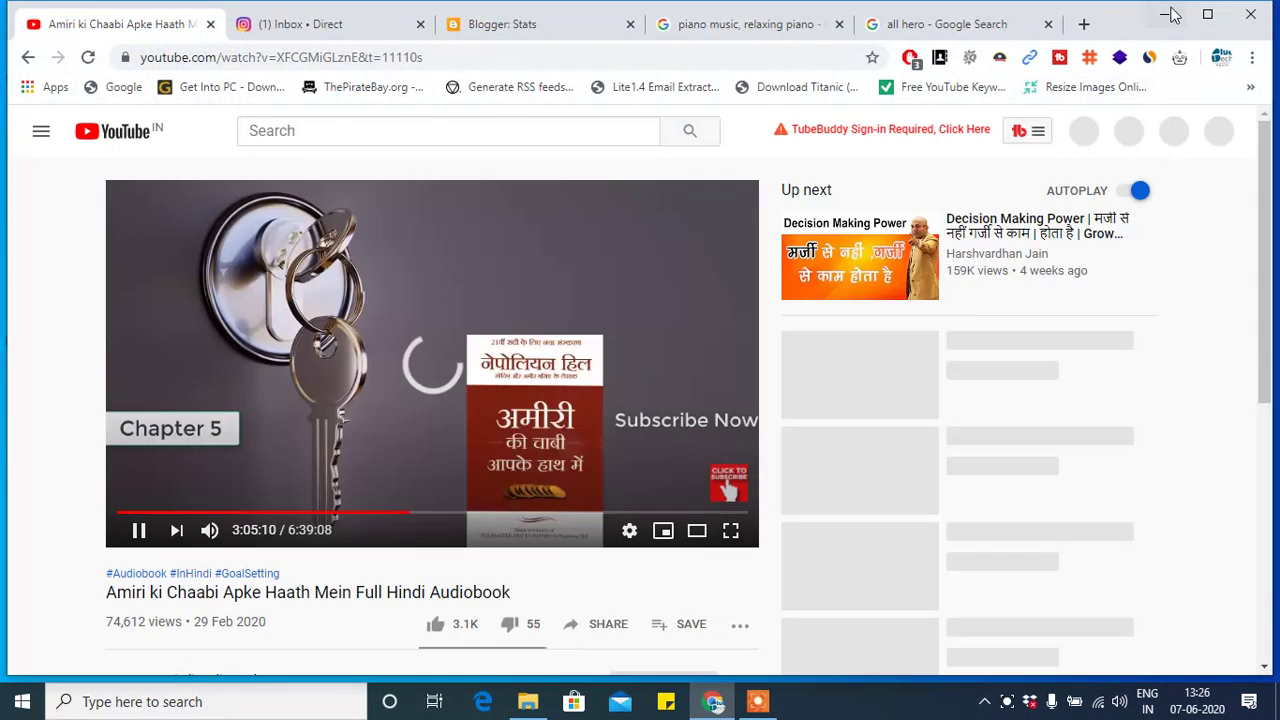
left_click(1164, 14)
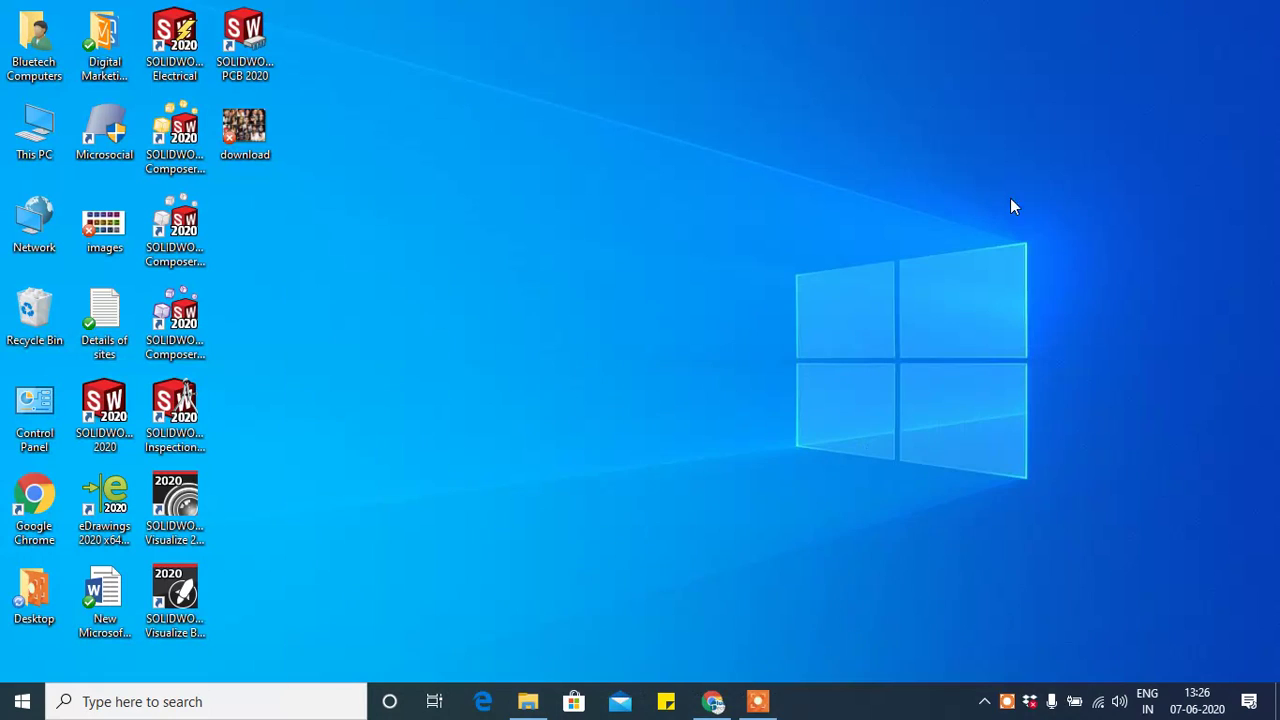
left_click(712, 701)
left_click(468, 395)
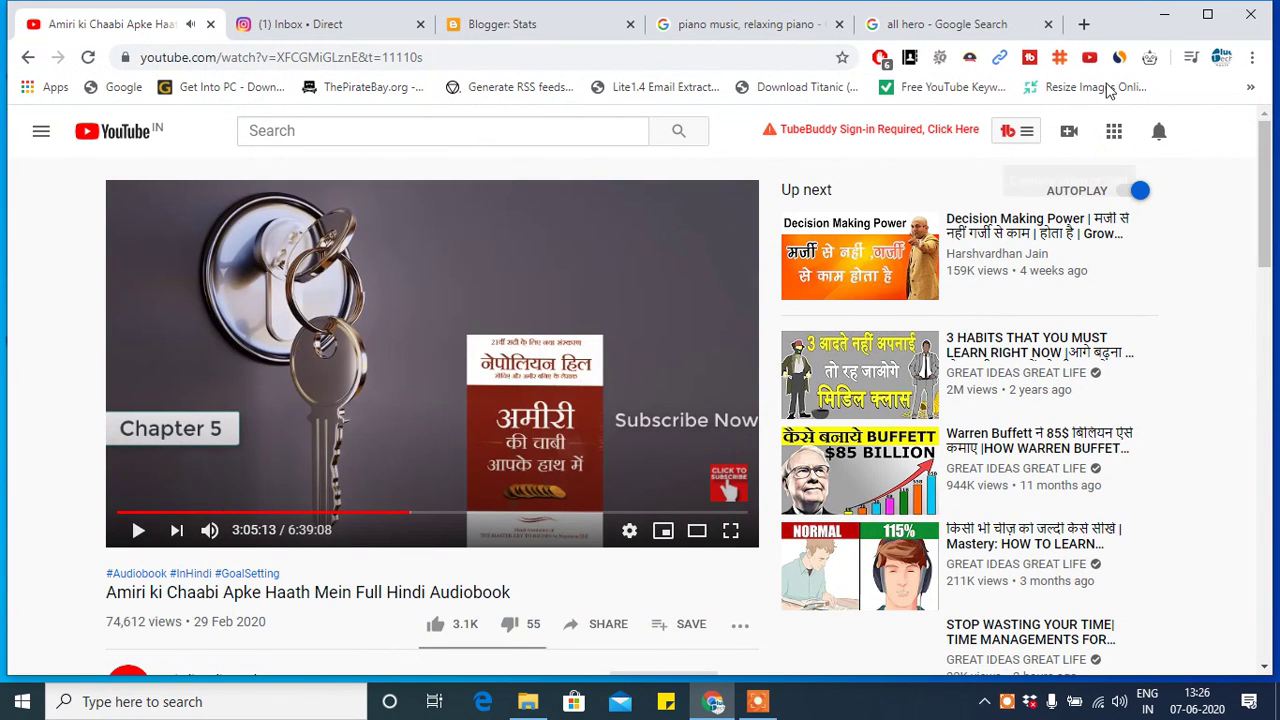
left_click(1164, 14)
right_click(375, 260)
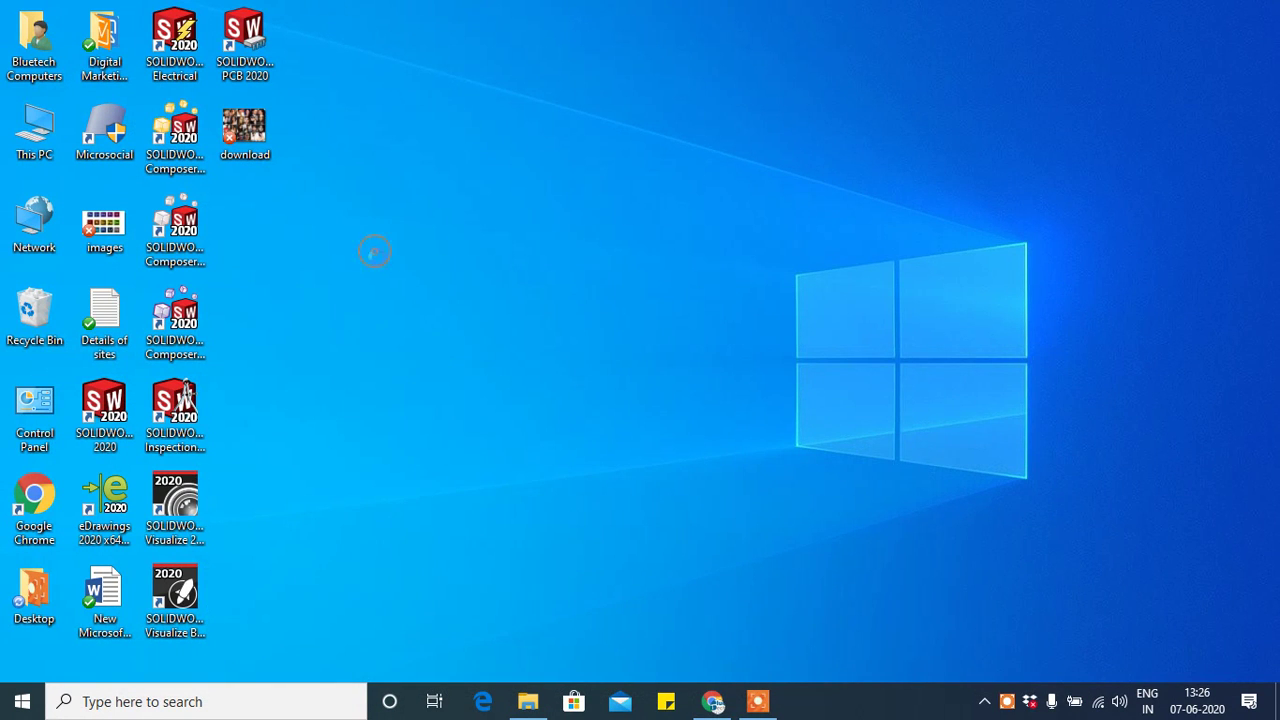
left_click(450, 311)
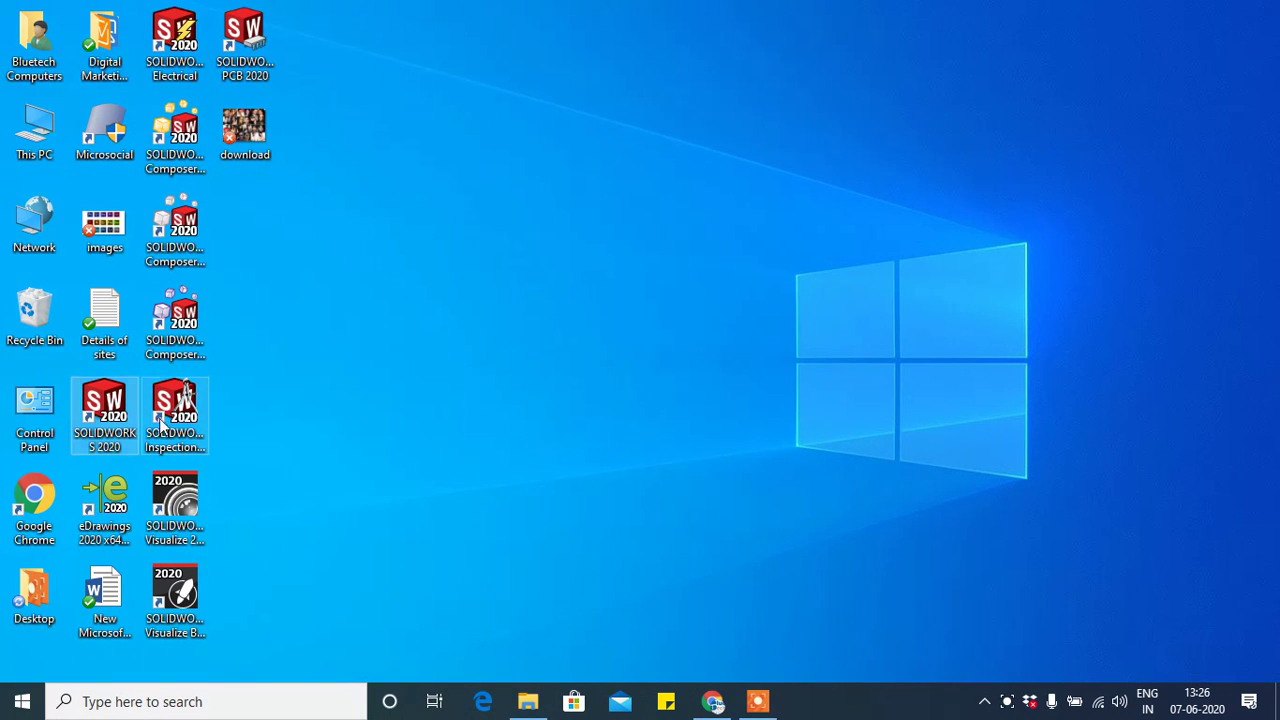
right_click(388, 308)
left_click(437, 365)
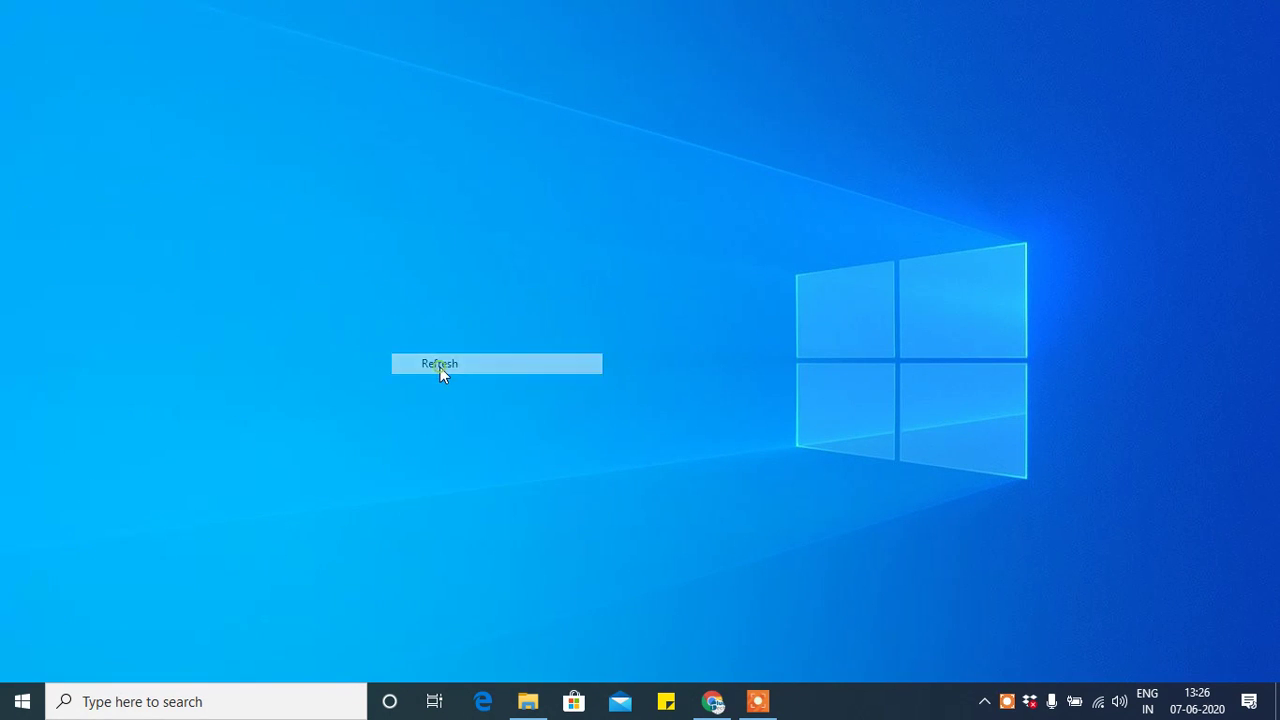
- Open Control Panel from the desktop
right_click(37, 420)
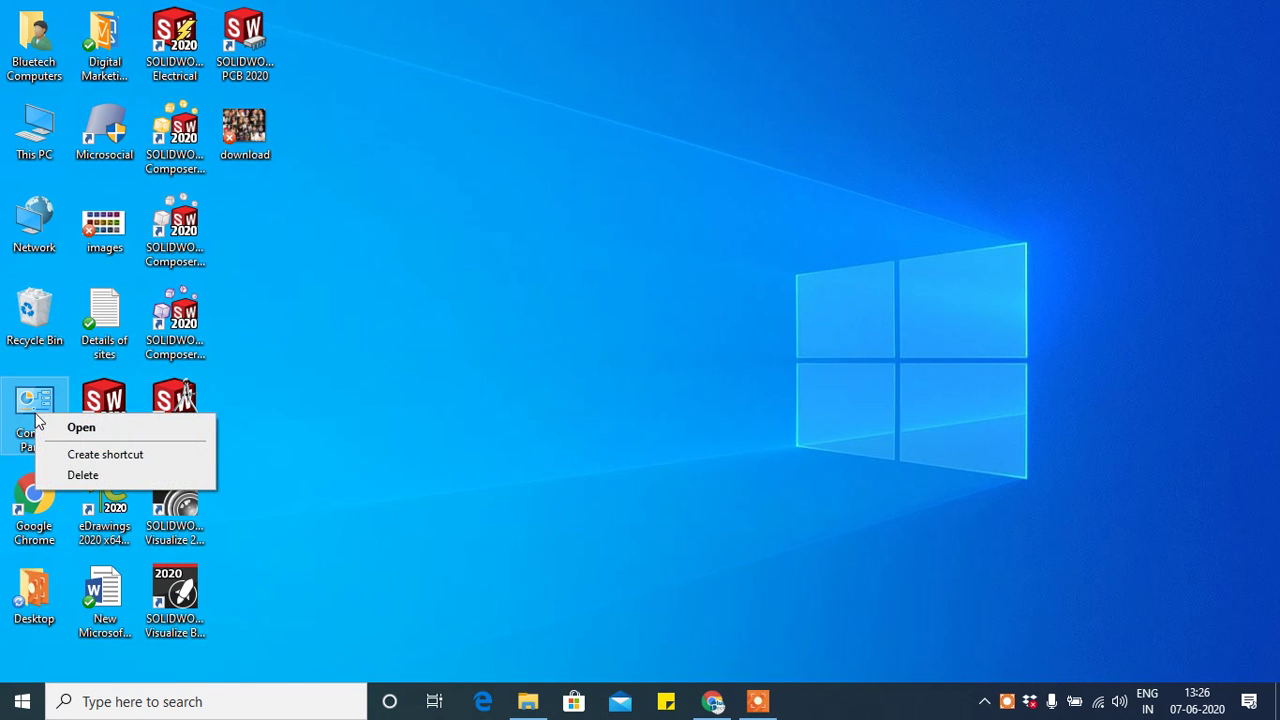
left_click(72, 427)
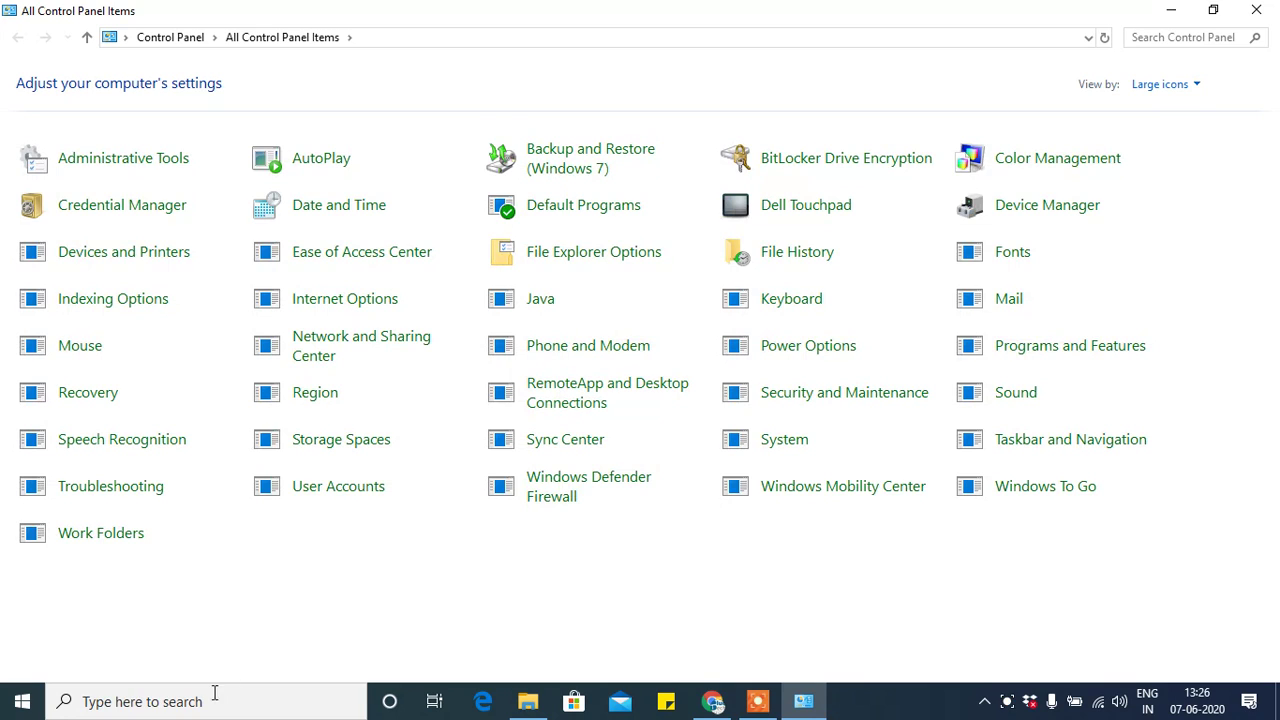
- Search Windows for "control" to locate the Control Panel app, and dismiss the search without opening it
left_click(208, 701)
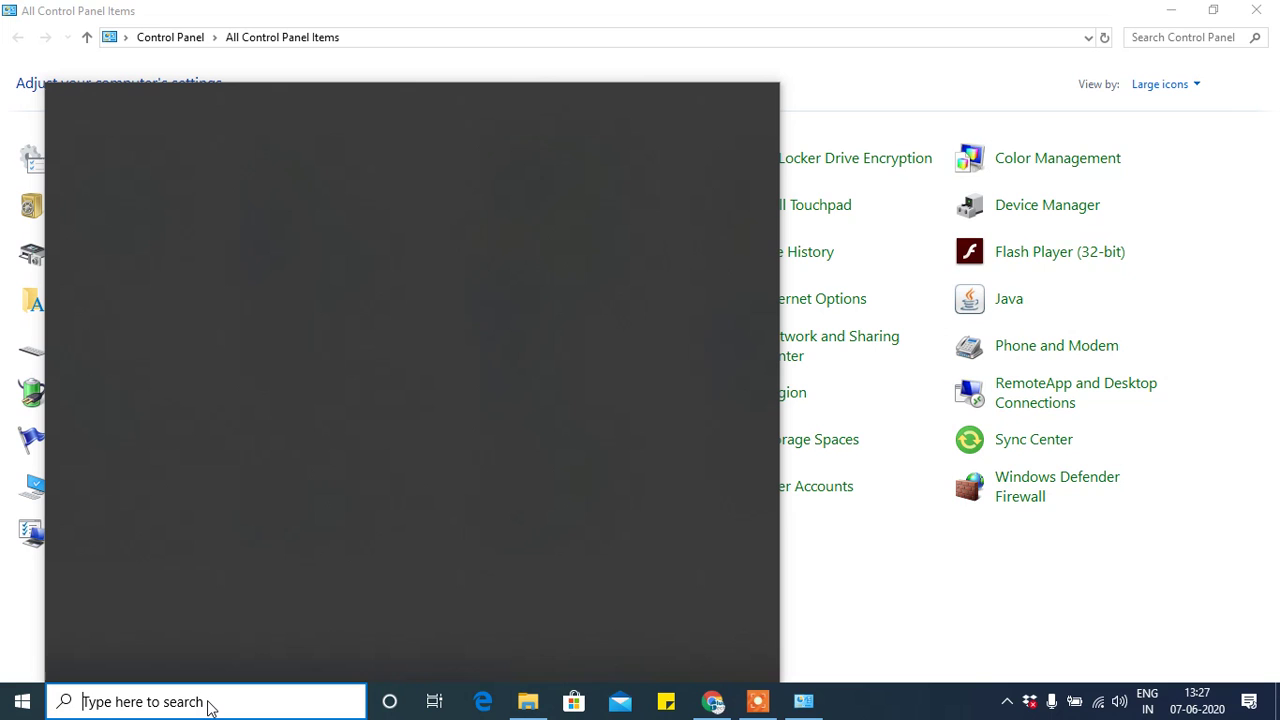
type("control")
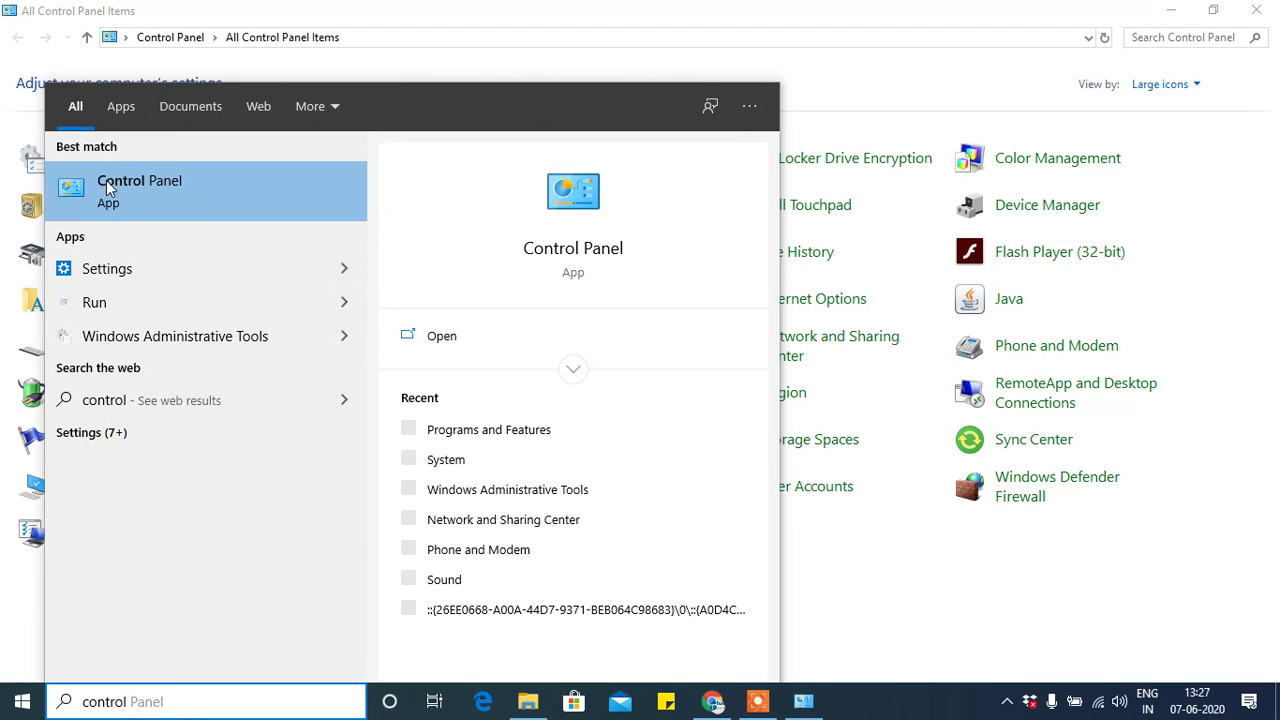
left_click(1031, 614)
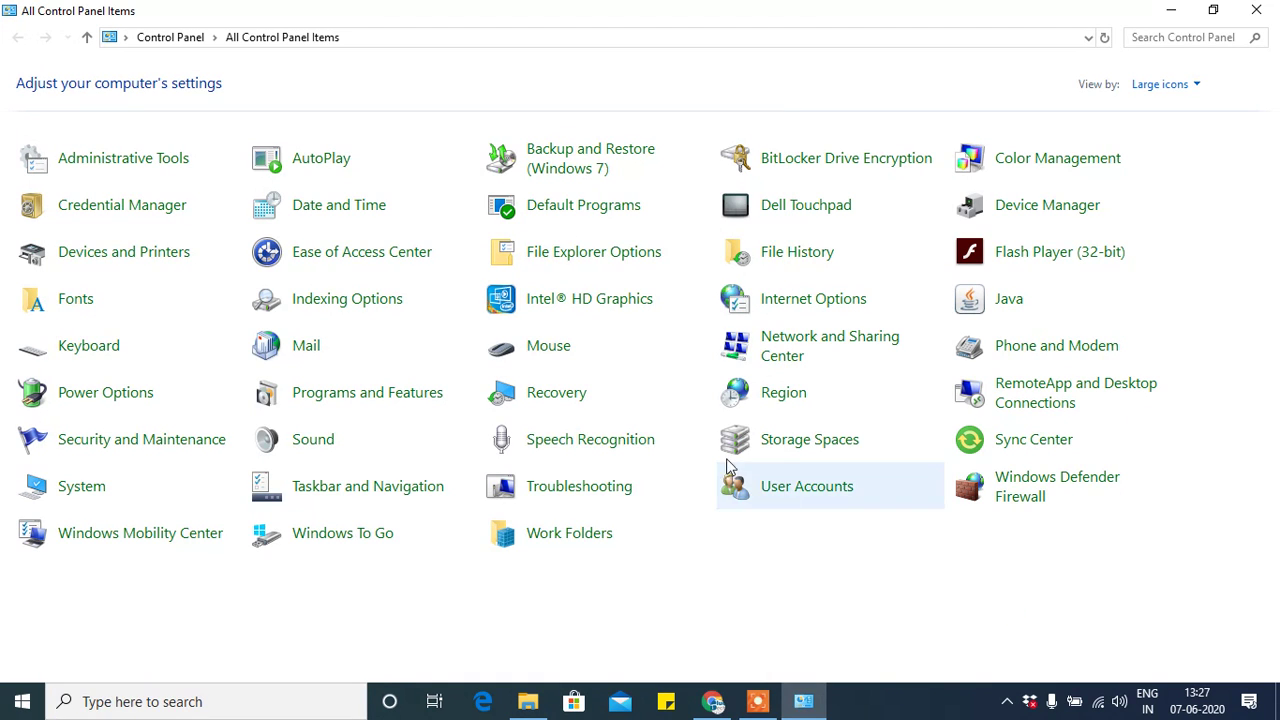
- Find SOLIDWORKS 2020 SP0 among the installed programs in Programs and Features and start its uninstall
left_click(328, 400)
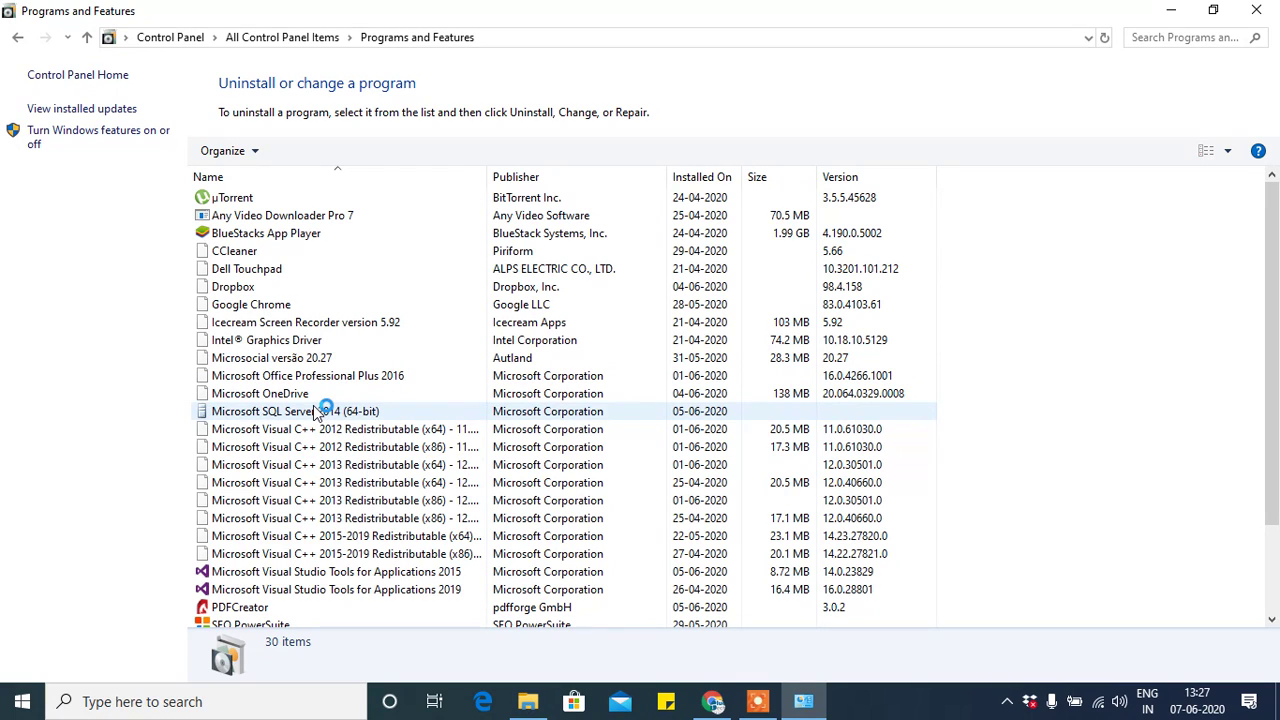
left_click(317, 411)
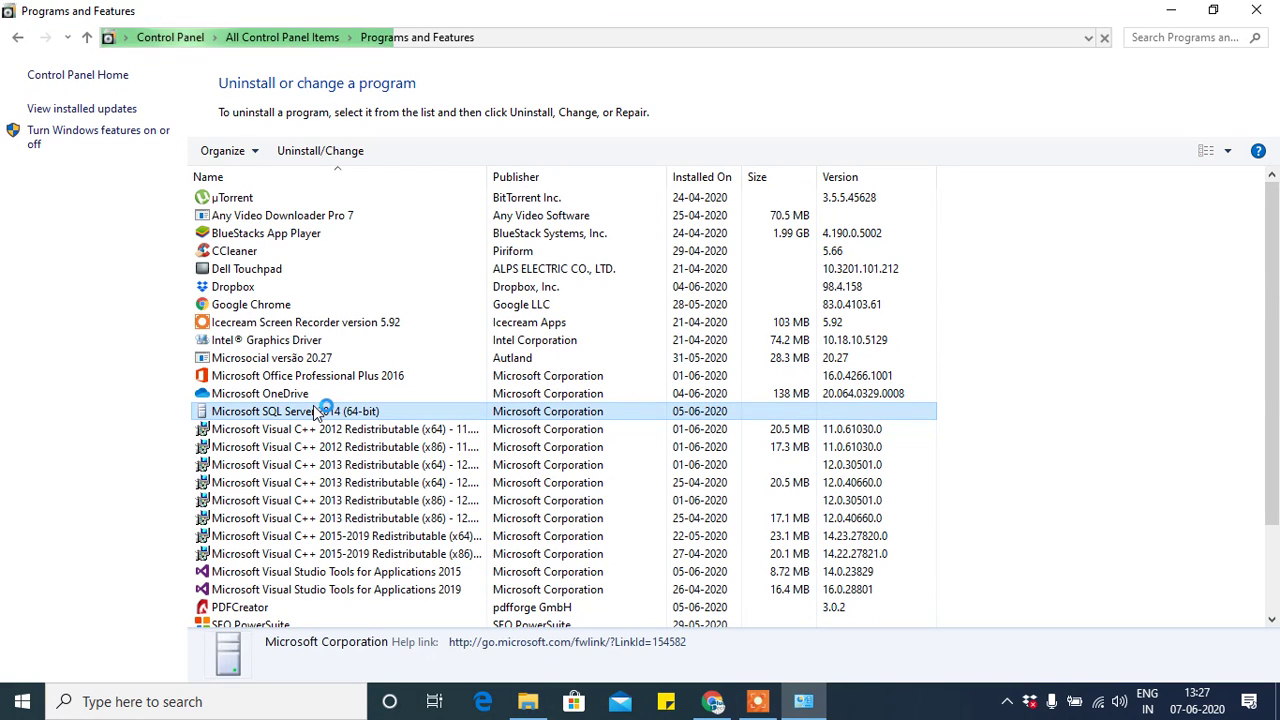
key("s")
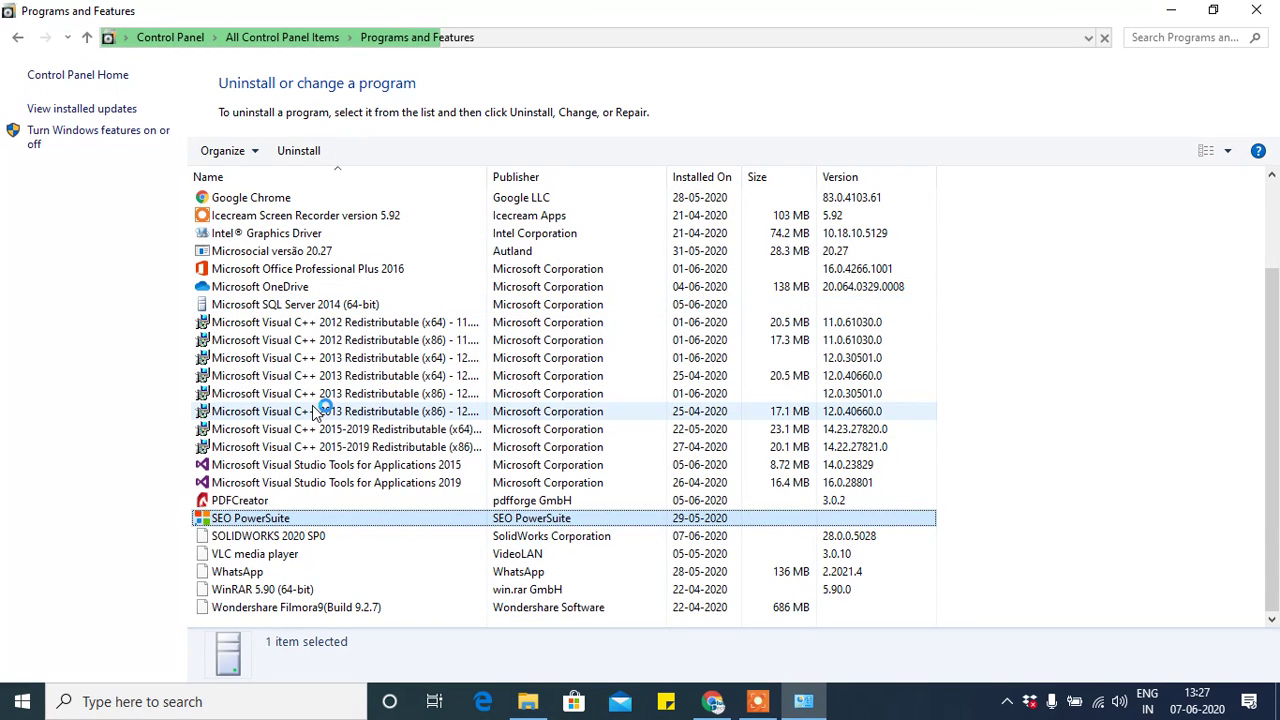
key("s")
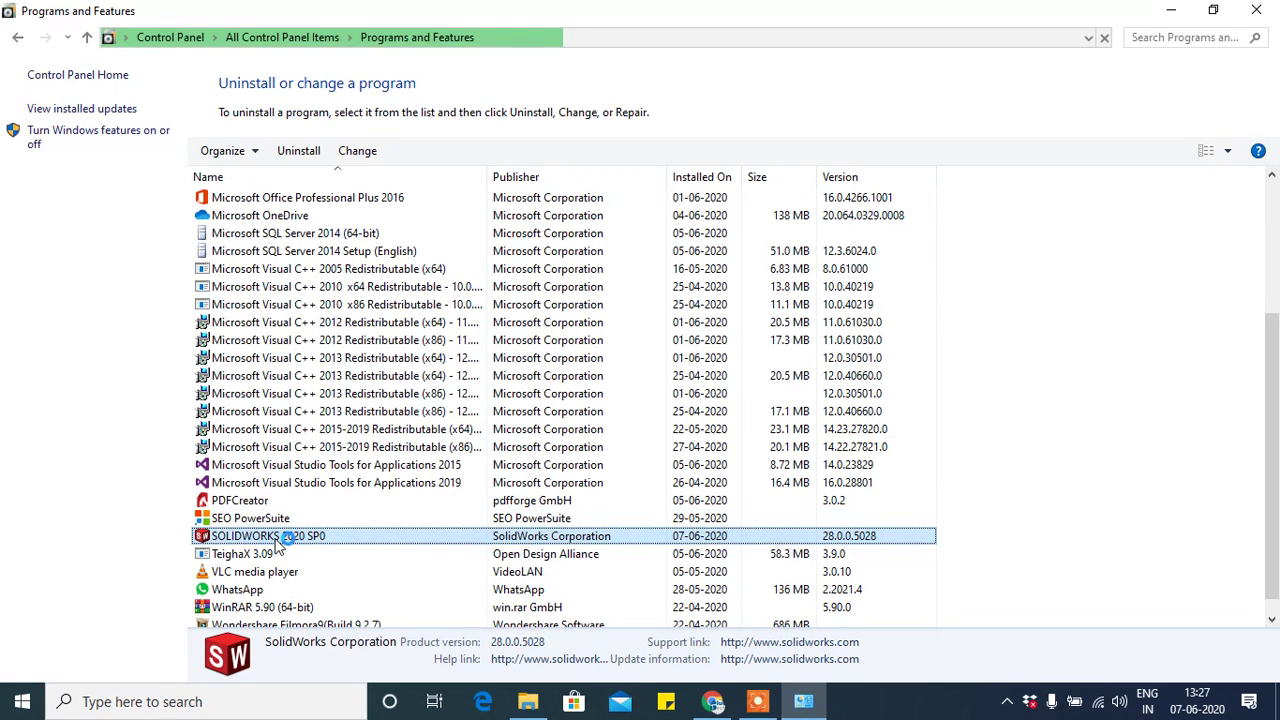
right_click(299, 538)
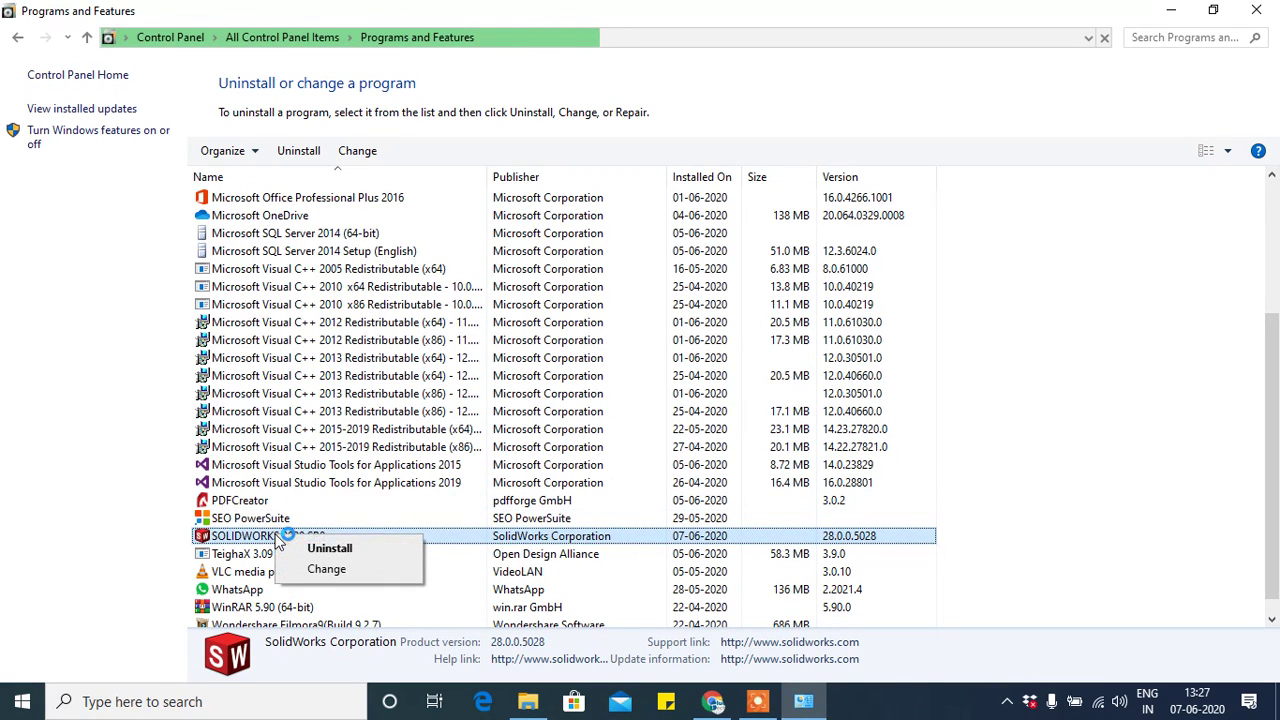
left_click(329, 556)
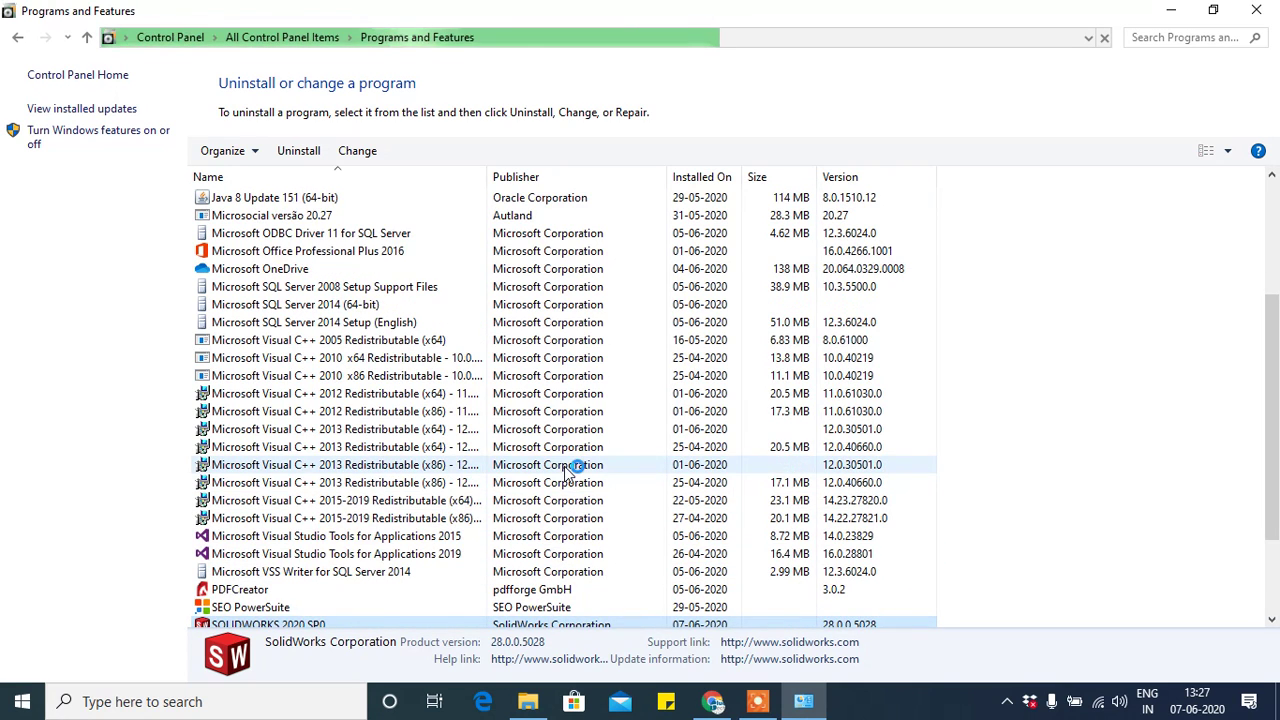
left_click(1172, 10)
right_click(649, 223)
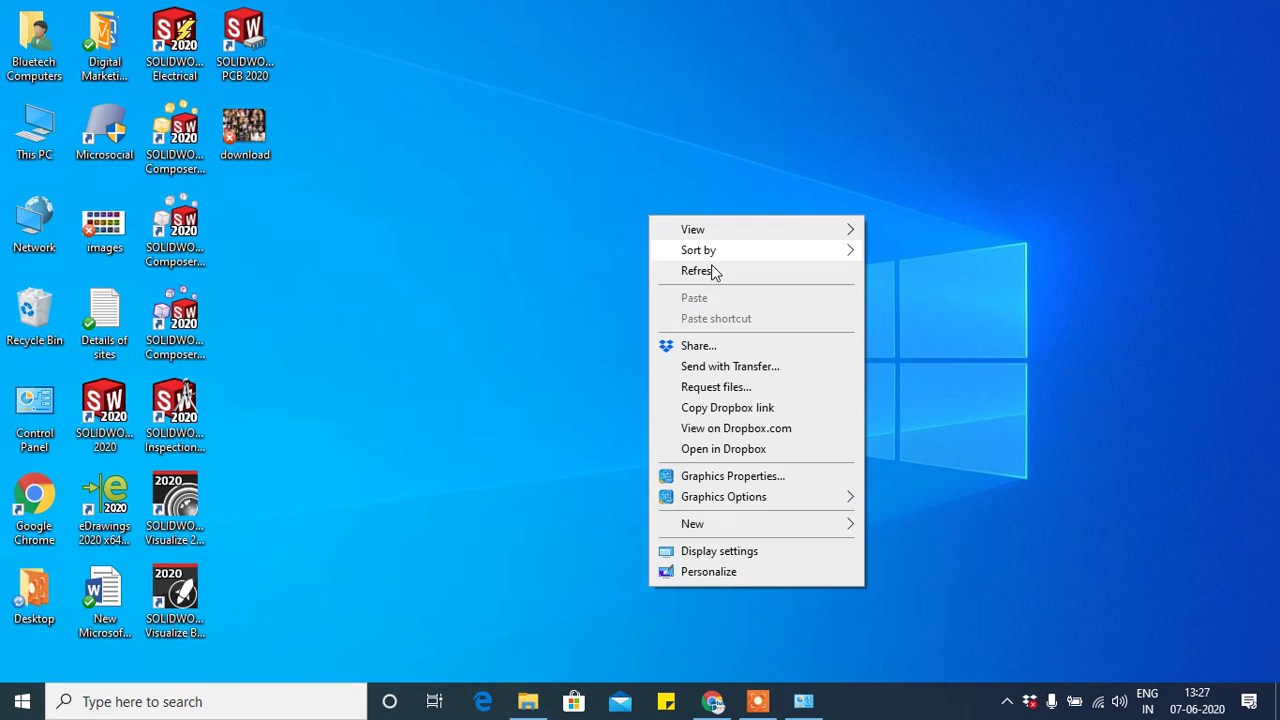
left_click(714, 272)
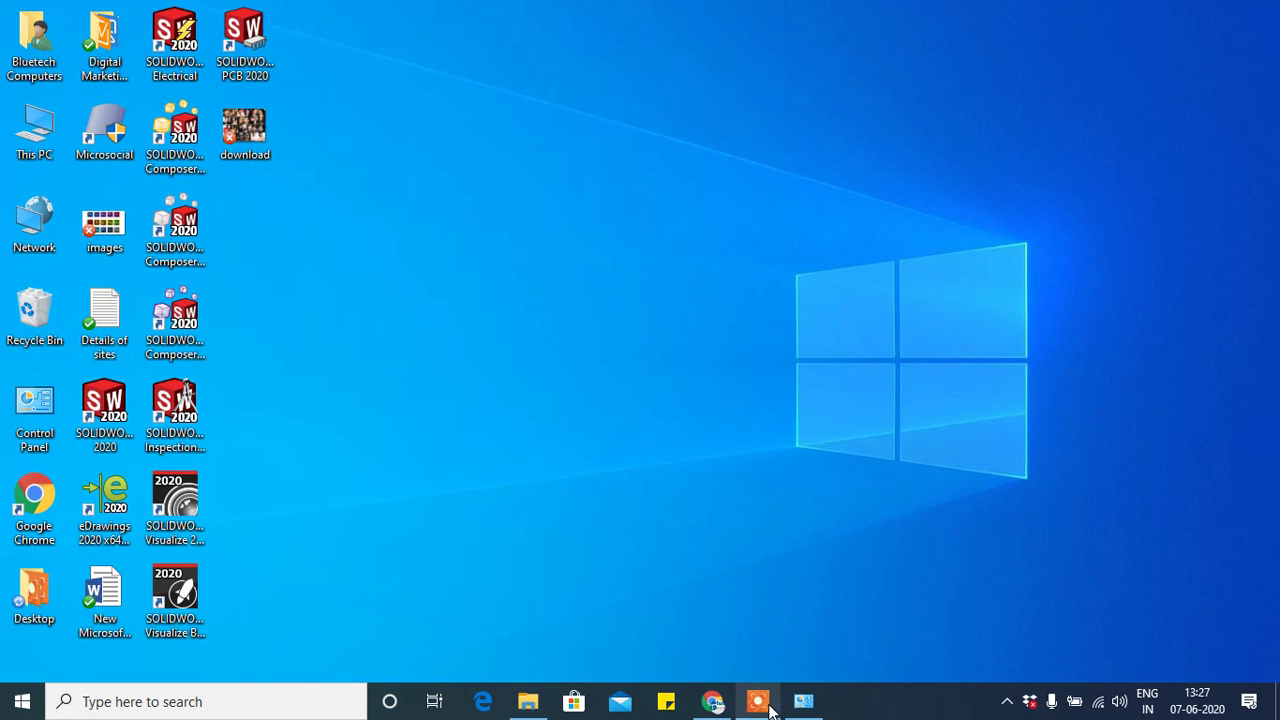
left_click(803, 703)
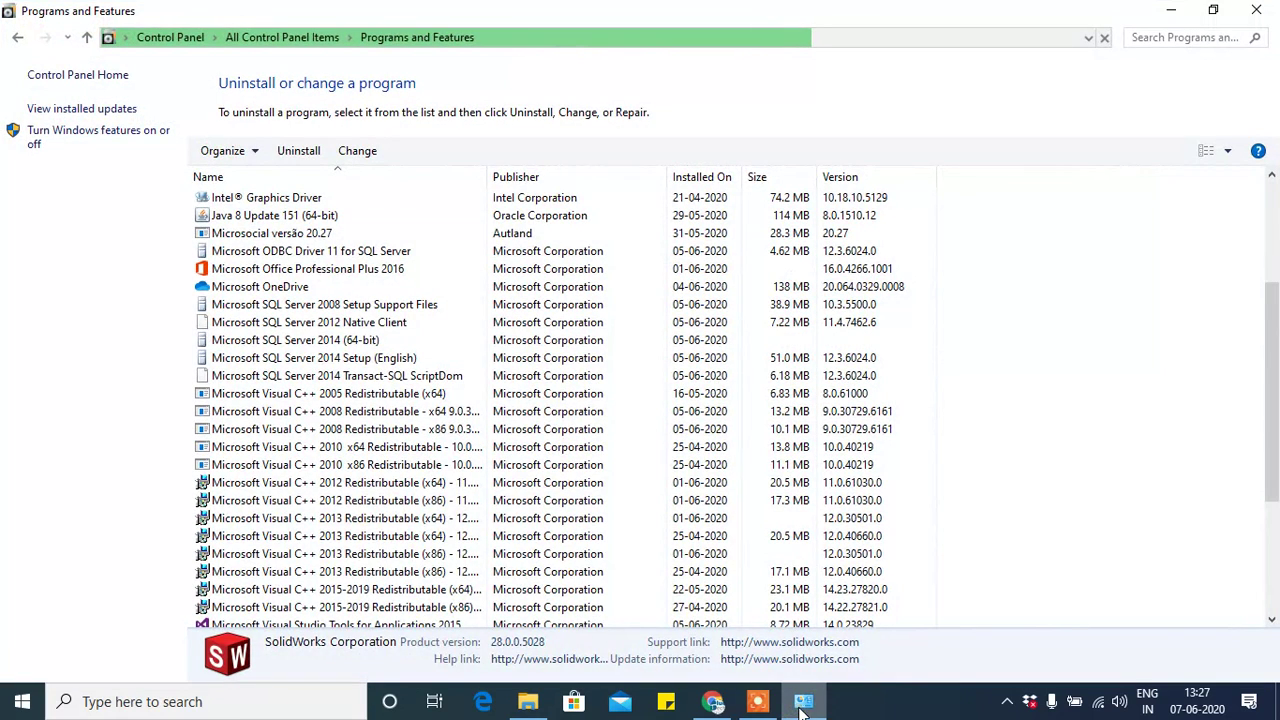
left_click(1170, 10)
right_click(597, 192)
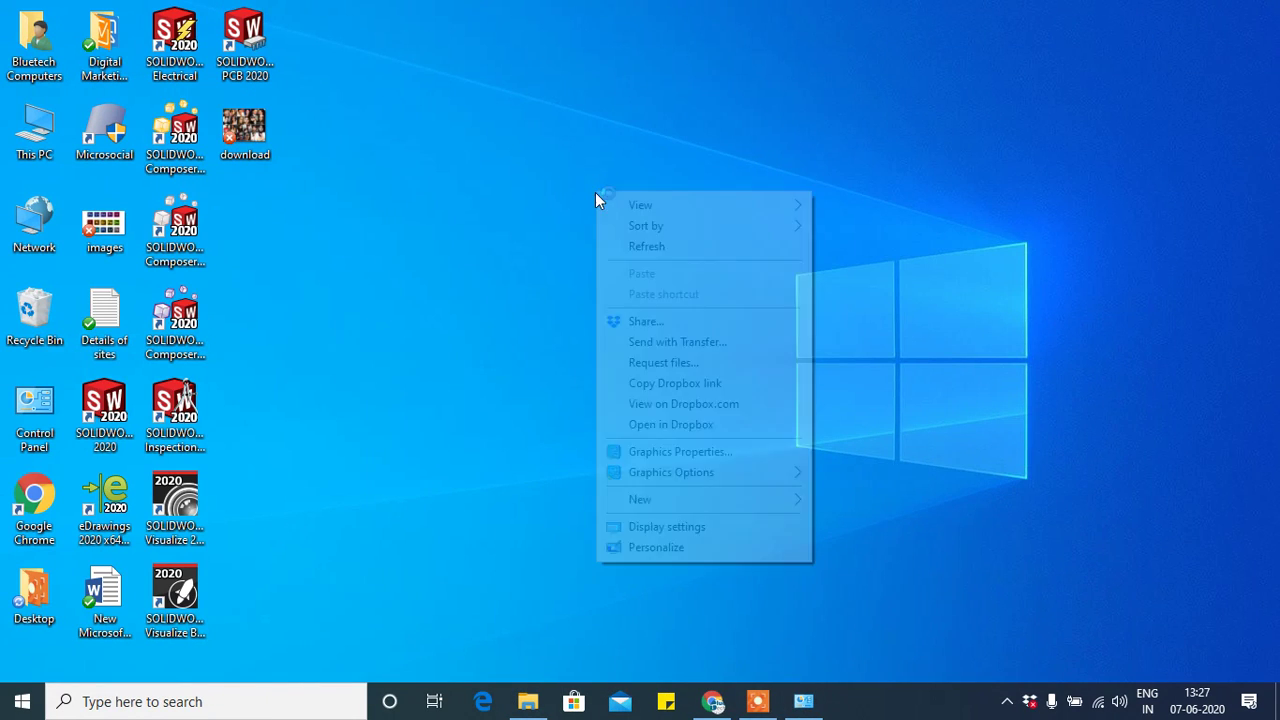
left_click(652, 245)
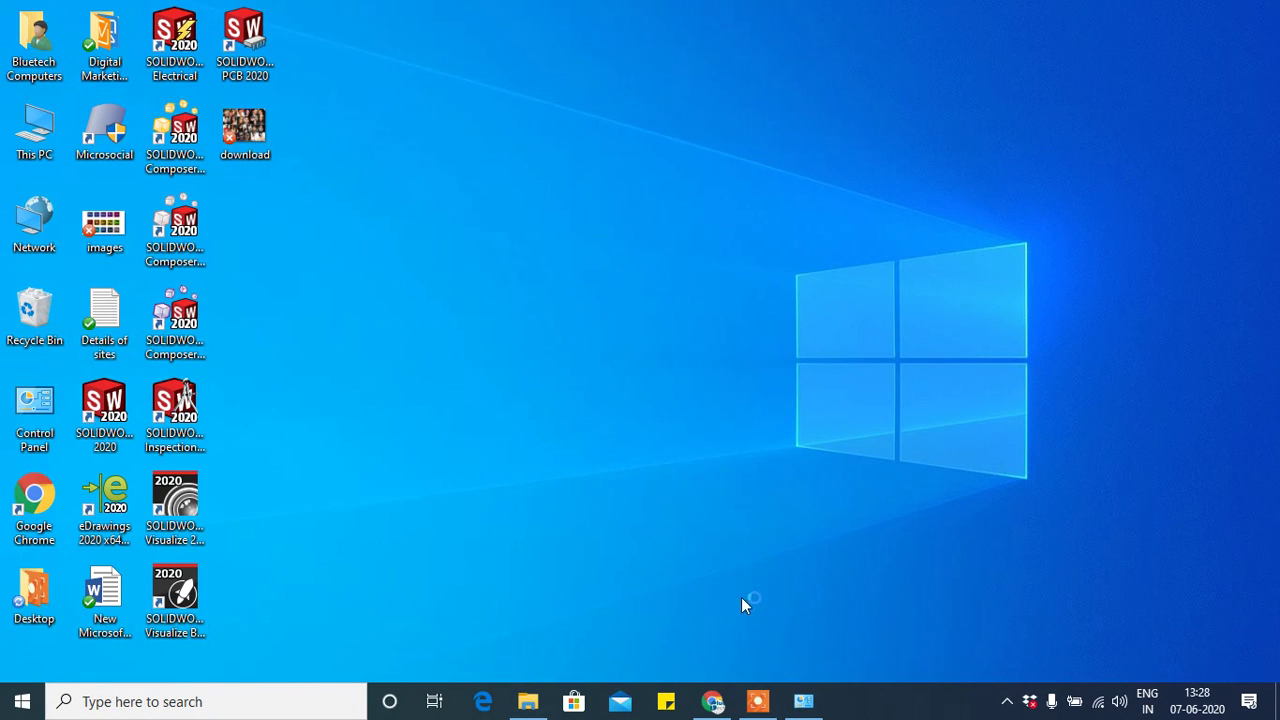
right_click(489, 297)
left_click(555, 355)
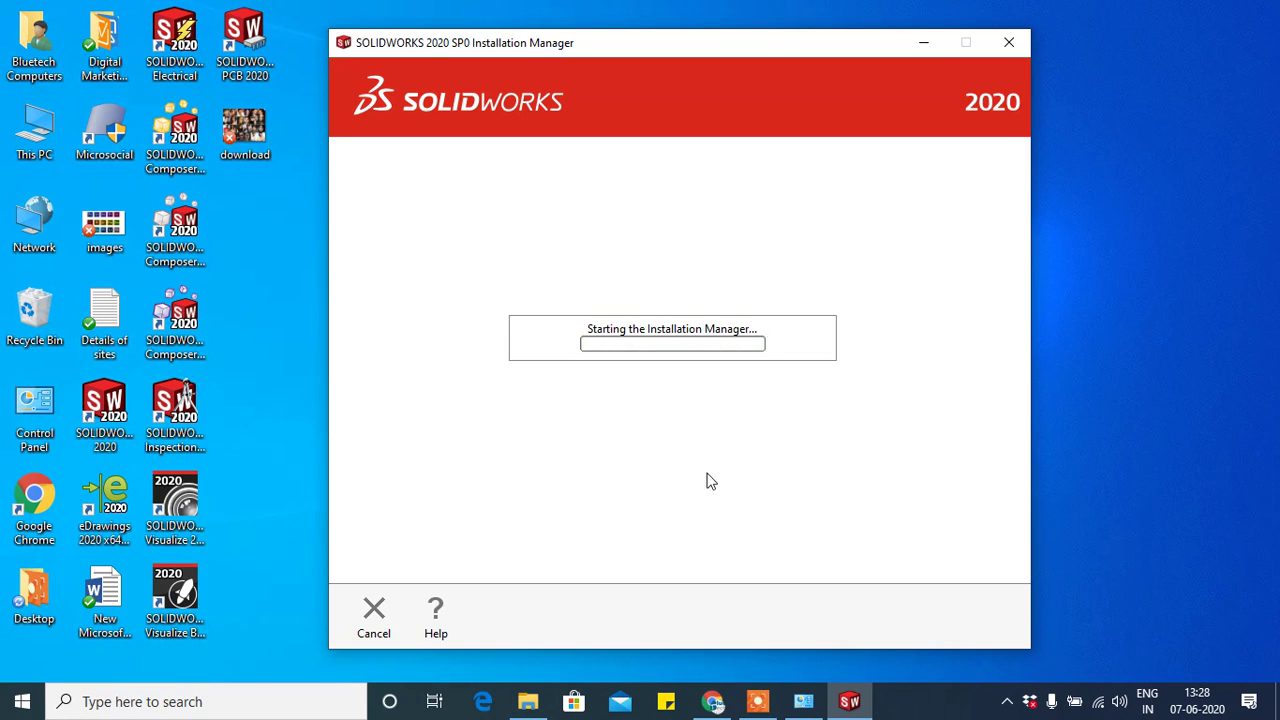
right_click(1150, 150)
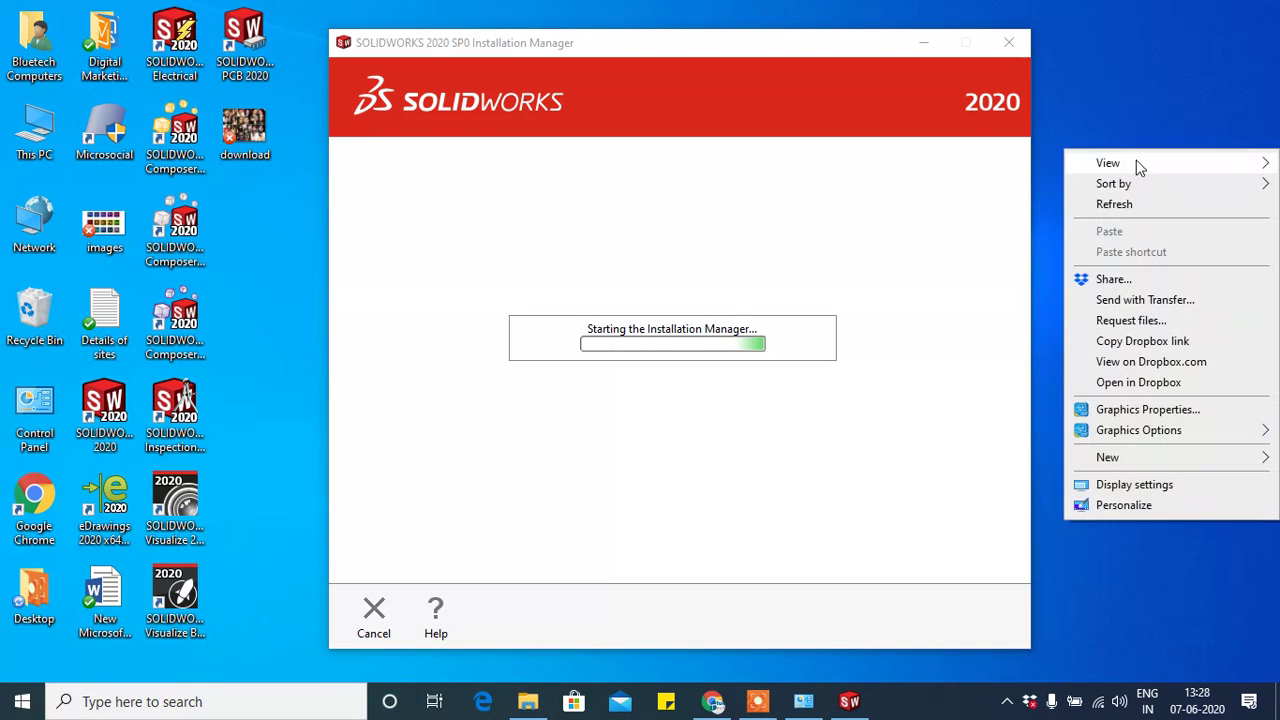
left_click(1125, 205)
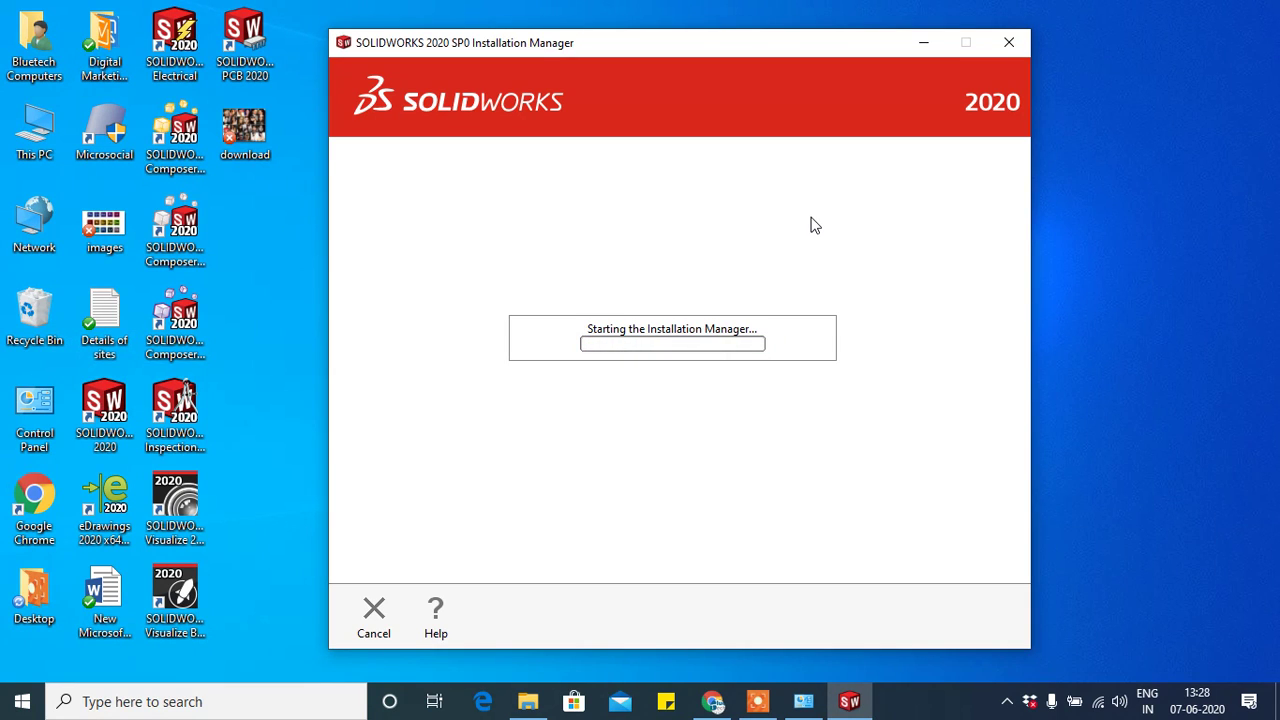
left_click(766, 704)
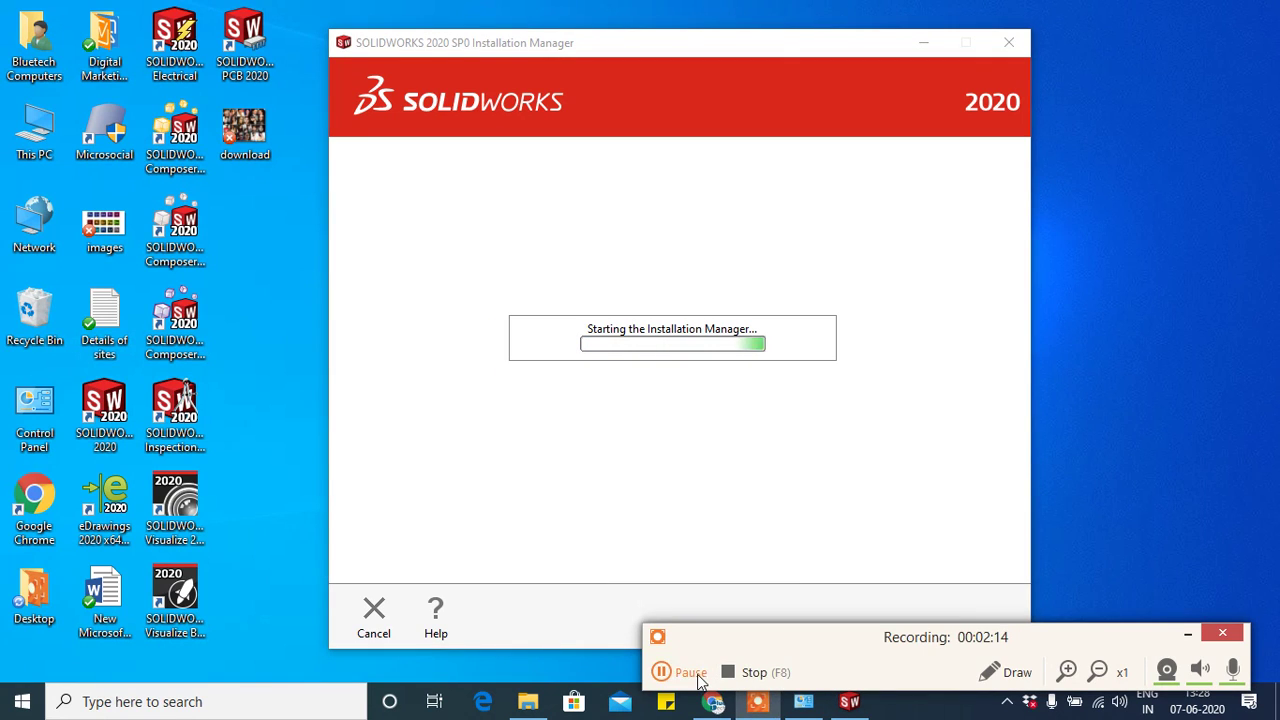
left_click(690, 672)
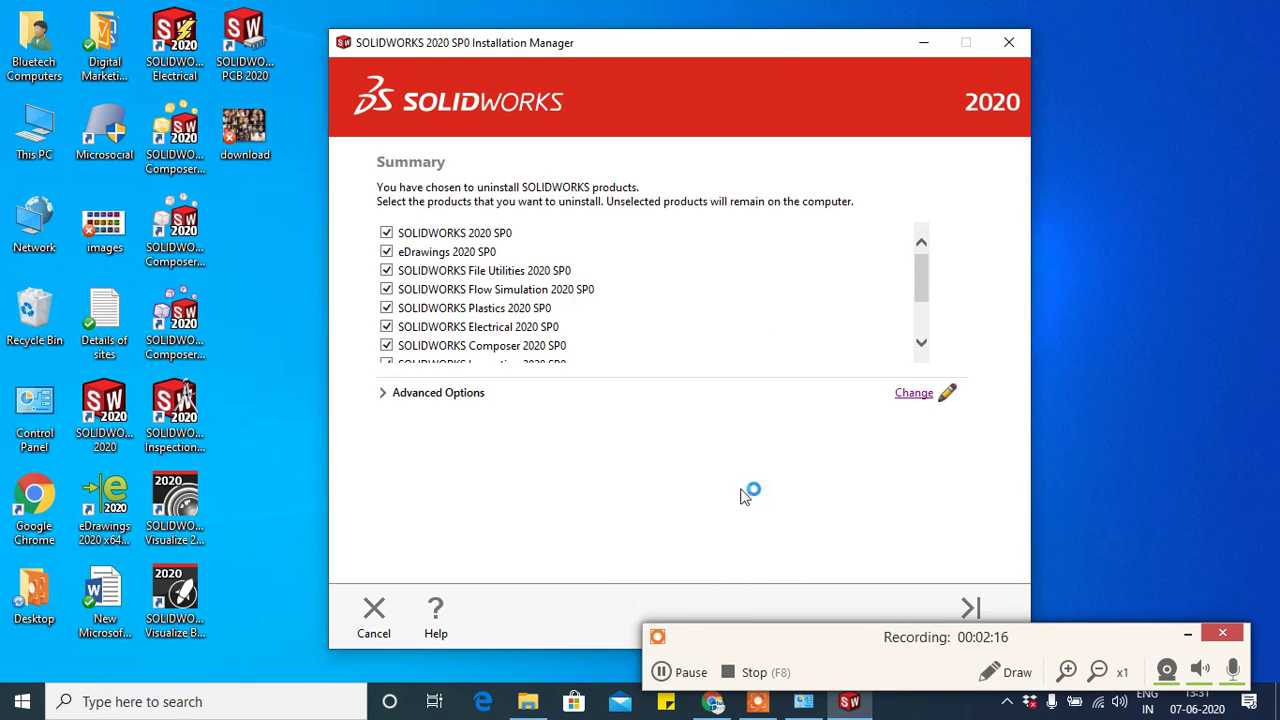
- Remove all the selected SOLIDWORKS 2020 products, continuing the uninstall without backing up the SOLIDWORKS Electrical environment
left_click_drag(633, 52, 575, 41)
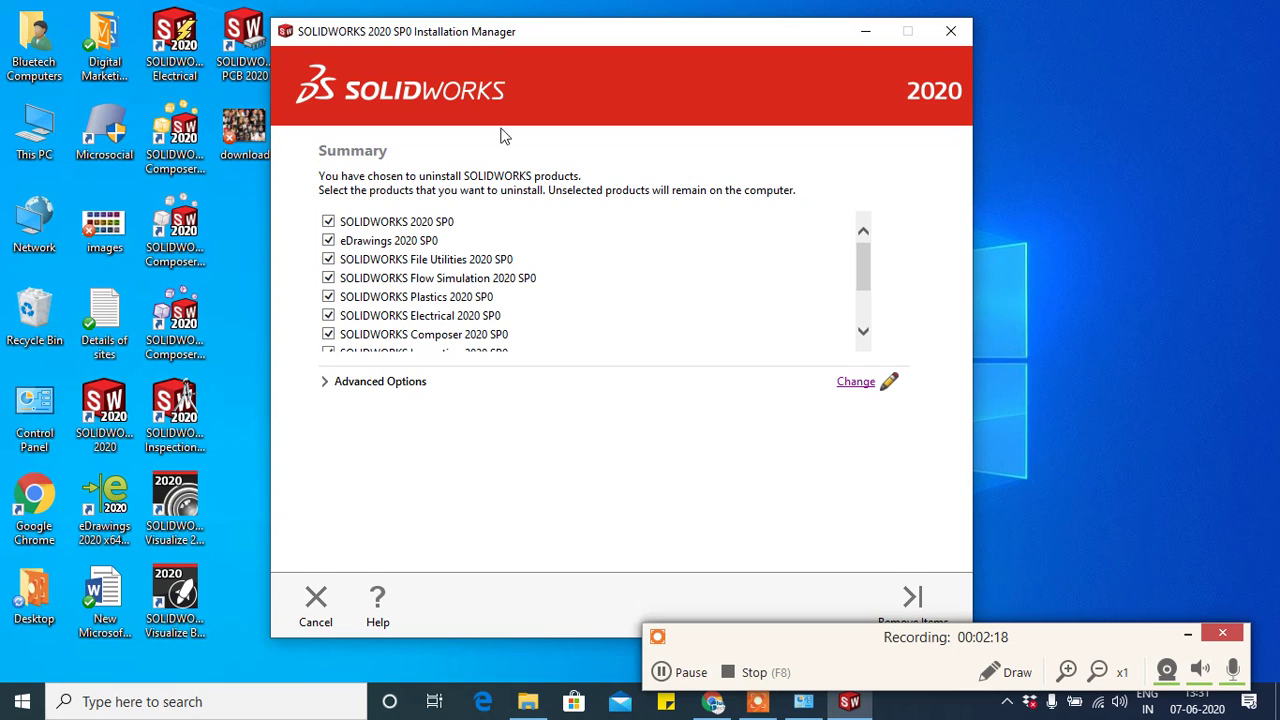
left_click(1188, 633)
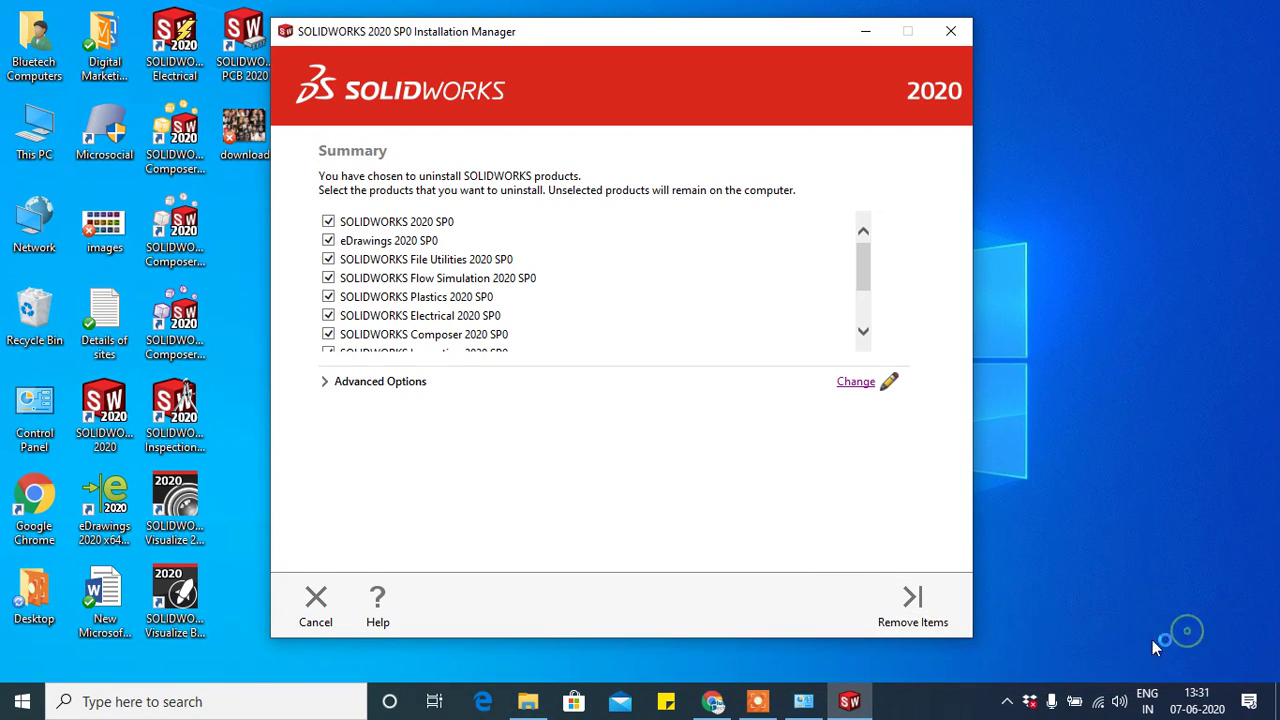
left_click(919, 612)
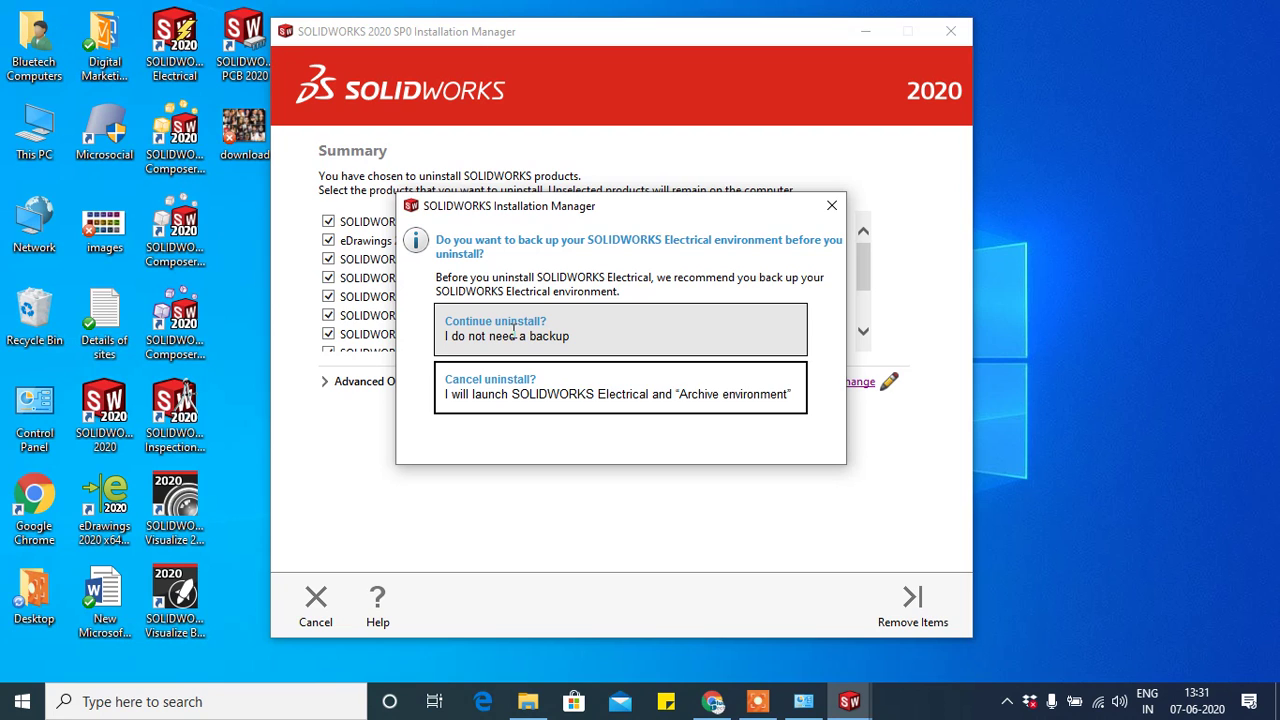
left_click(514, 329)
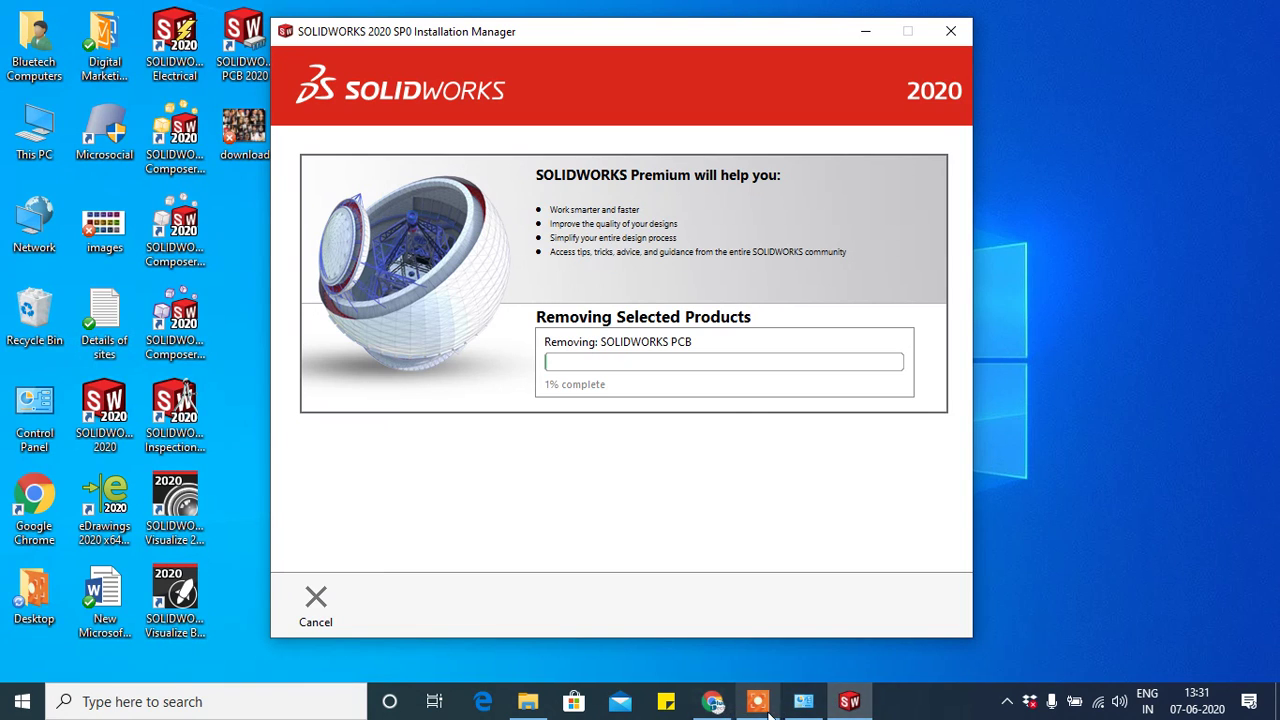
left_click(772, 708)
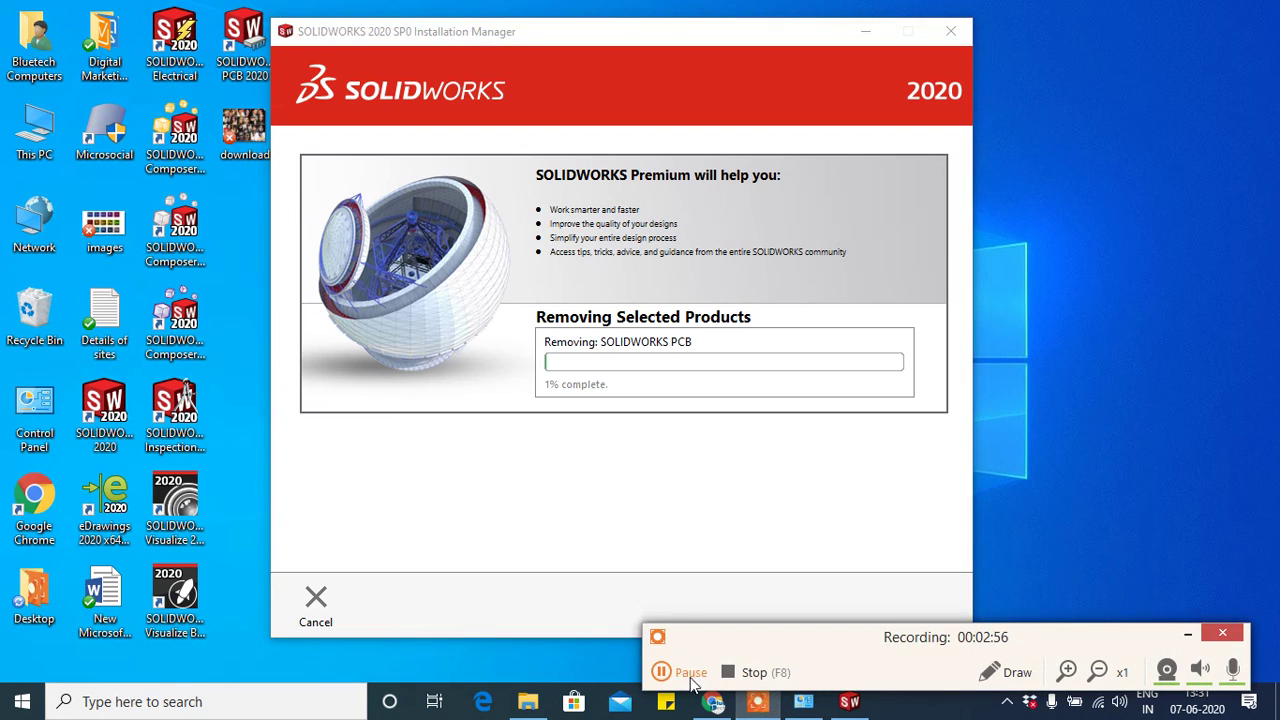
left_click(684, 676)
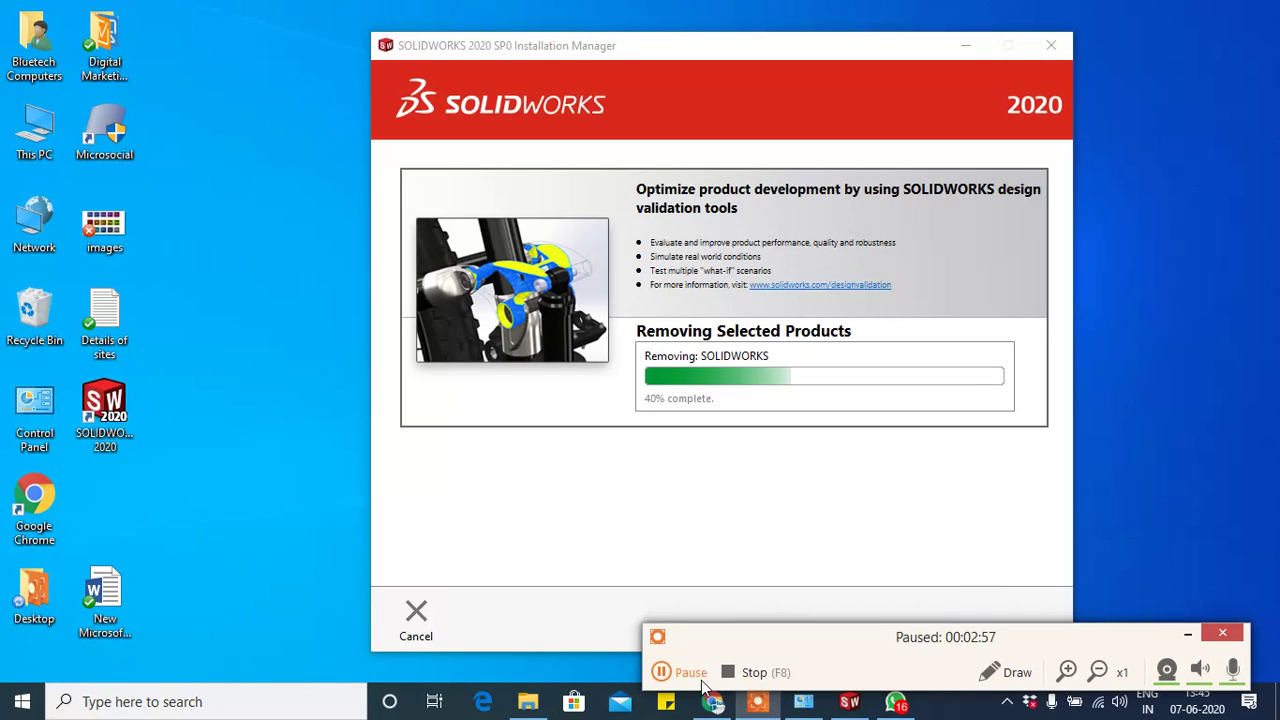
left_click(688, 673)
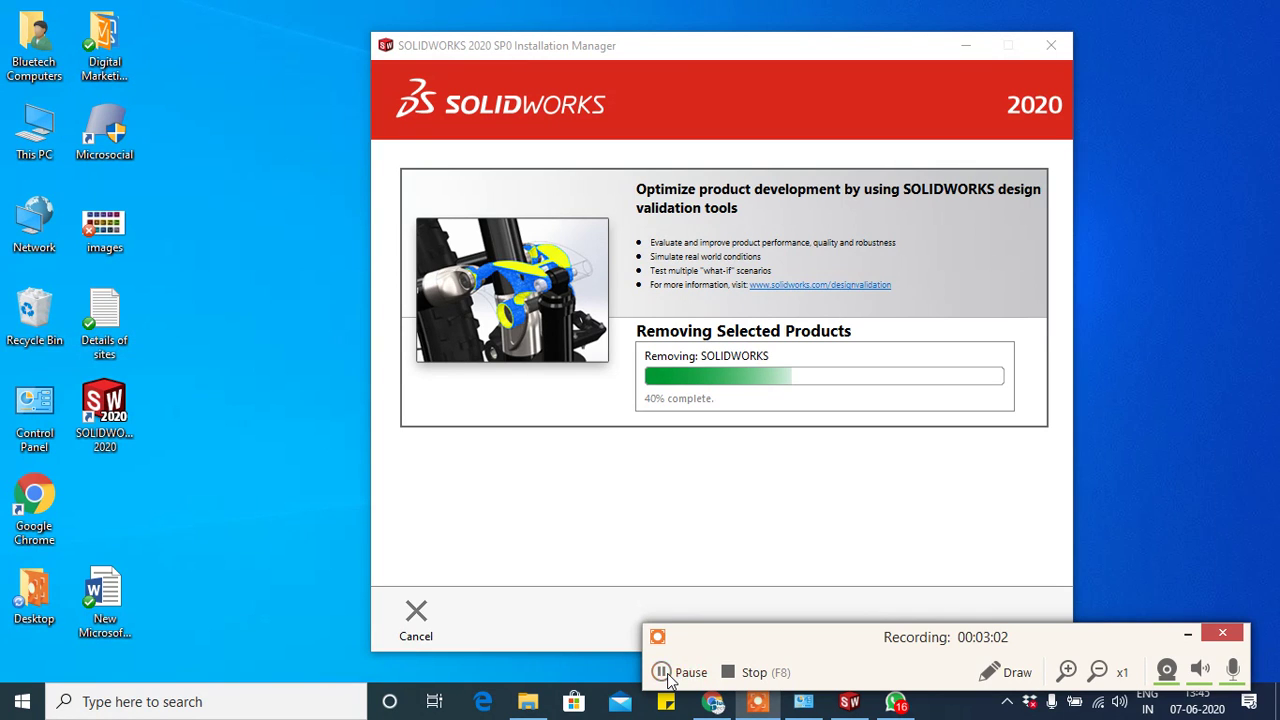
left_click(684, 673)
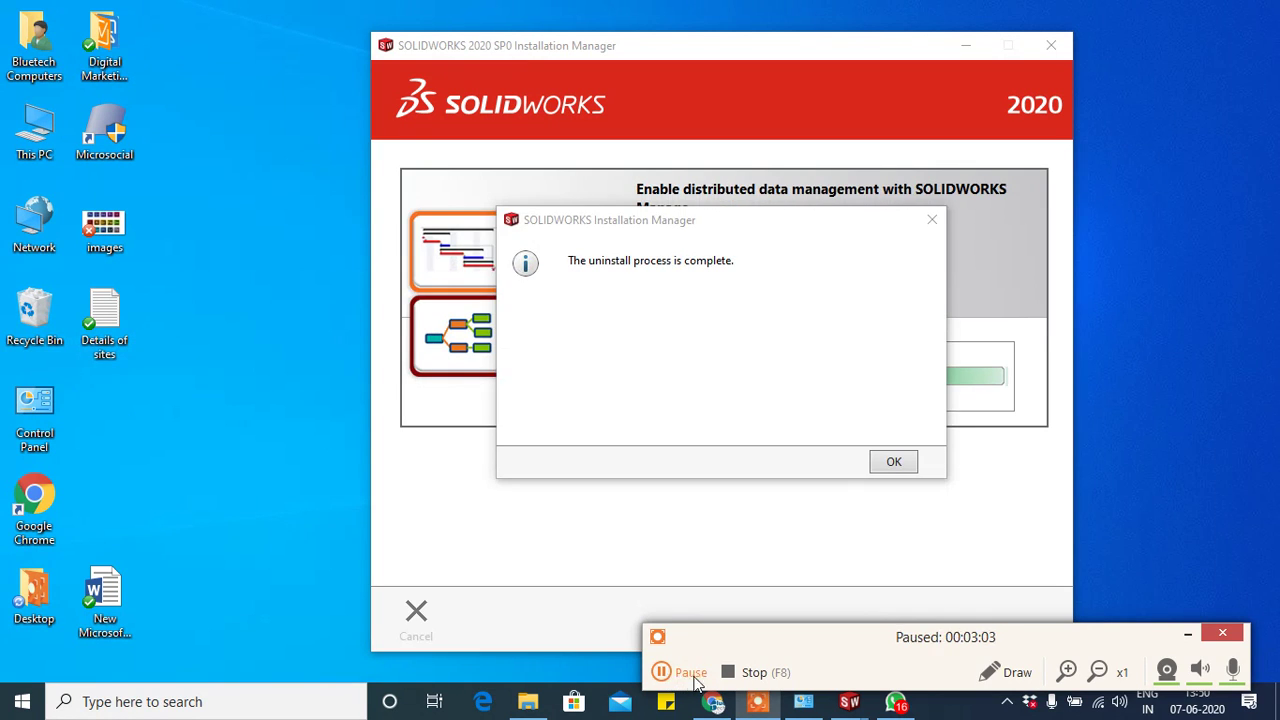
left_click(684, 673)
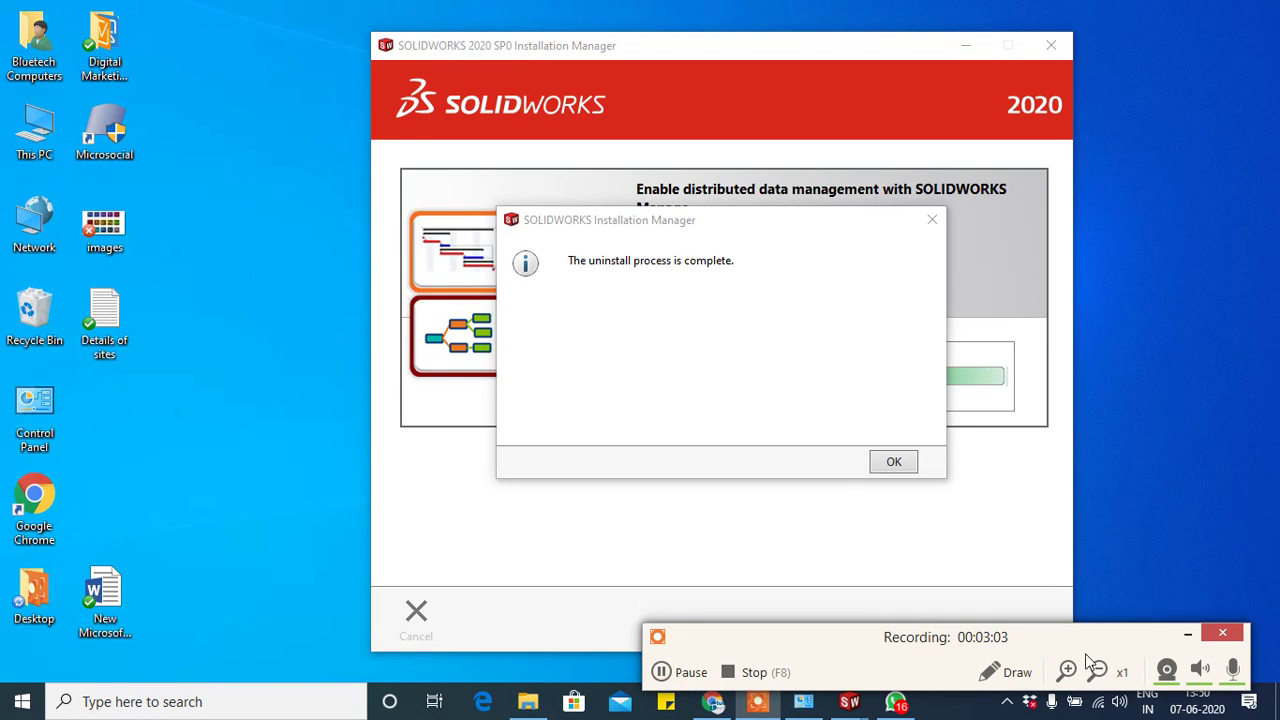
left_click(1183, 638)
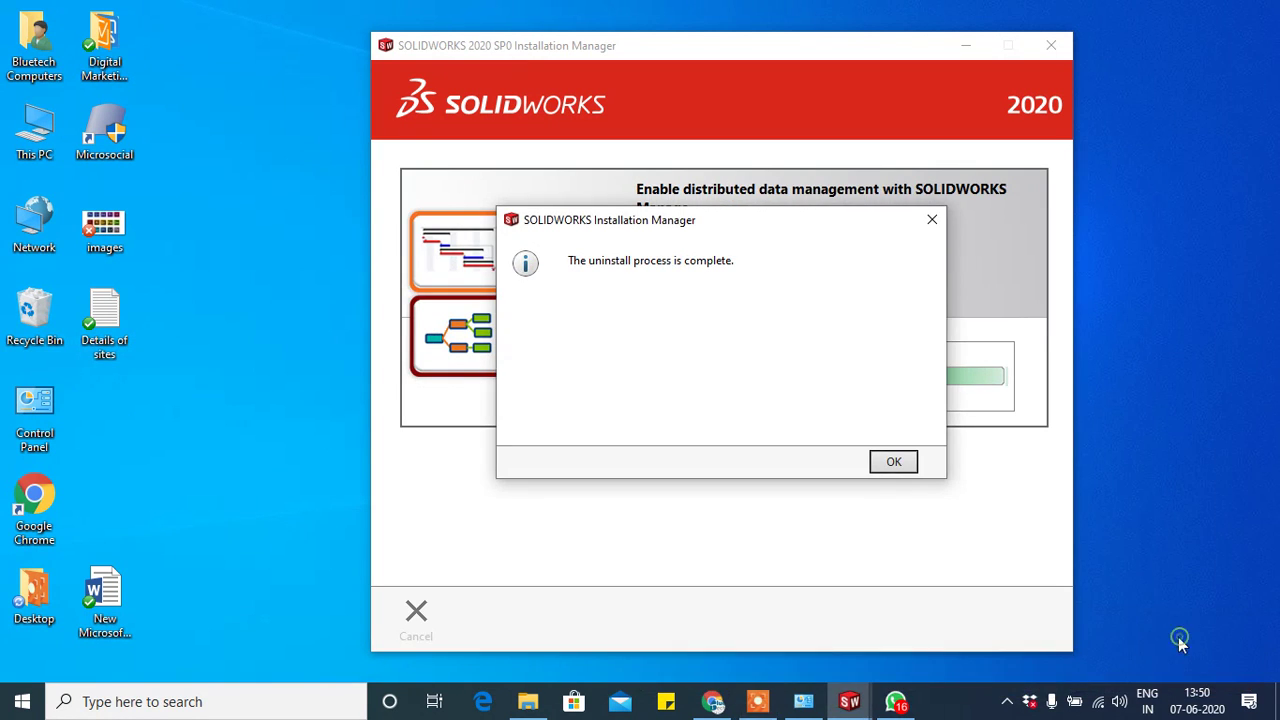
- Acknowledge the end of the uninstall process to close the SOLIDWORKS Installation Manager
left_click(906, 463)
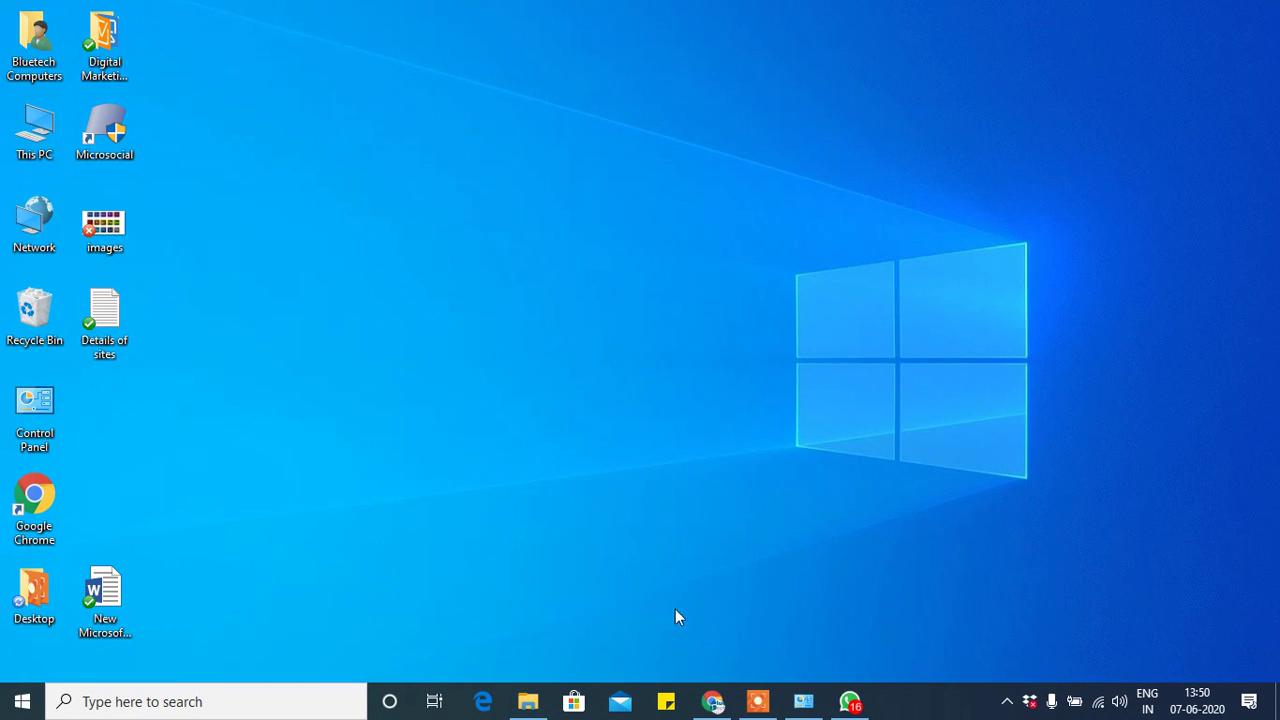
left_click(753, 710)
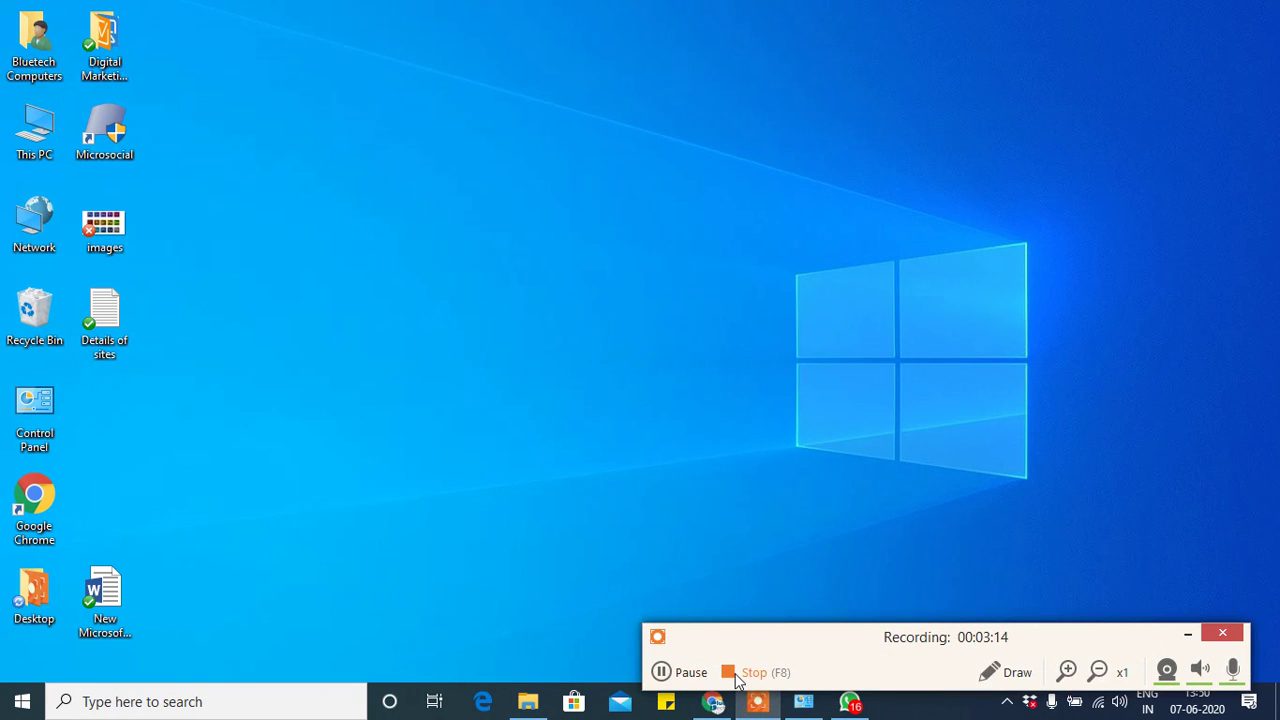